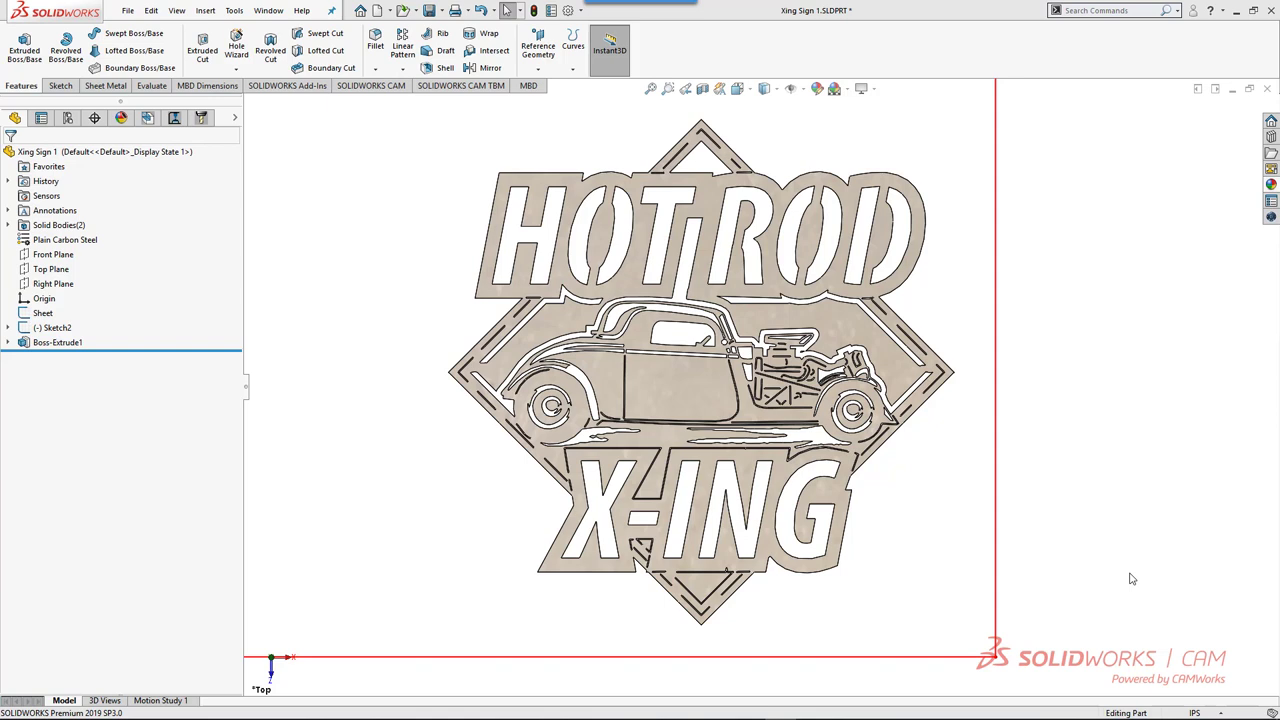
- Delete all 113 recognised plasma pocket and slot features from the CAM feature tree
left_click(152, 120)
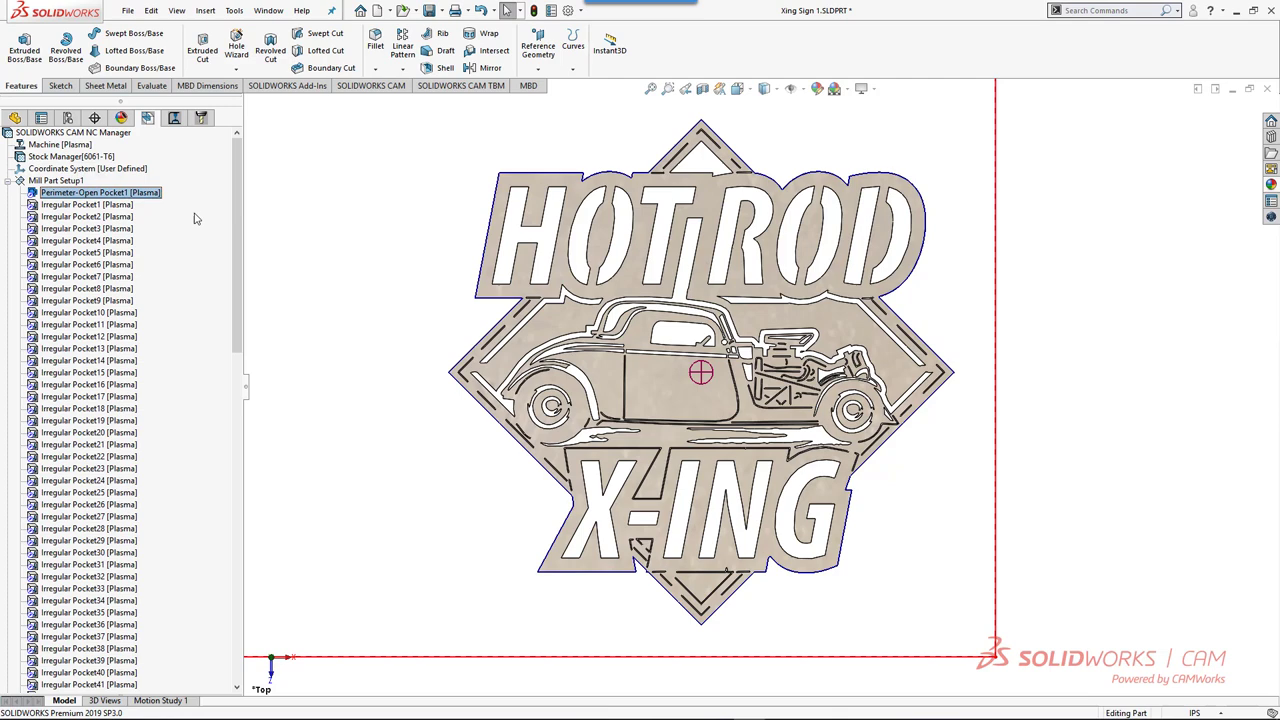
left_click_drag(240, 232, 262, 626)
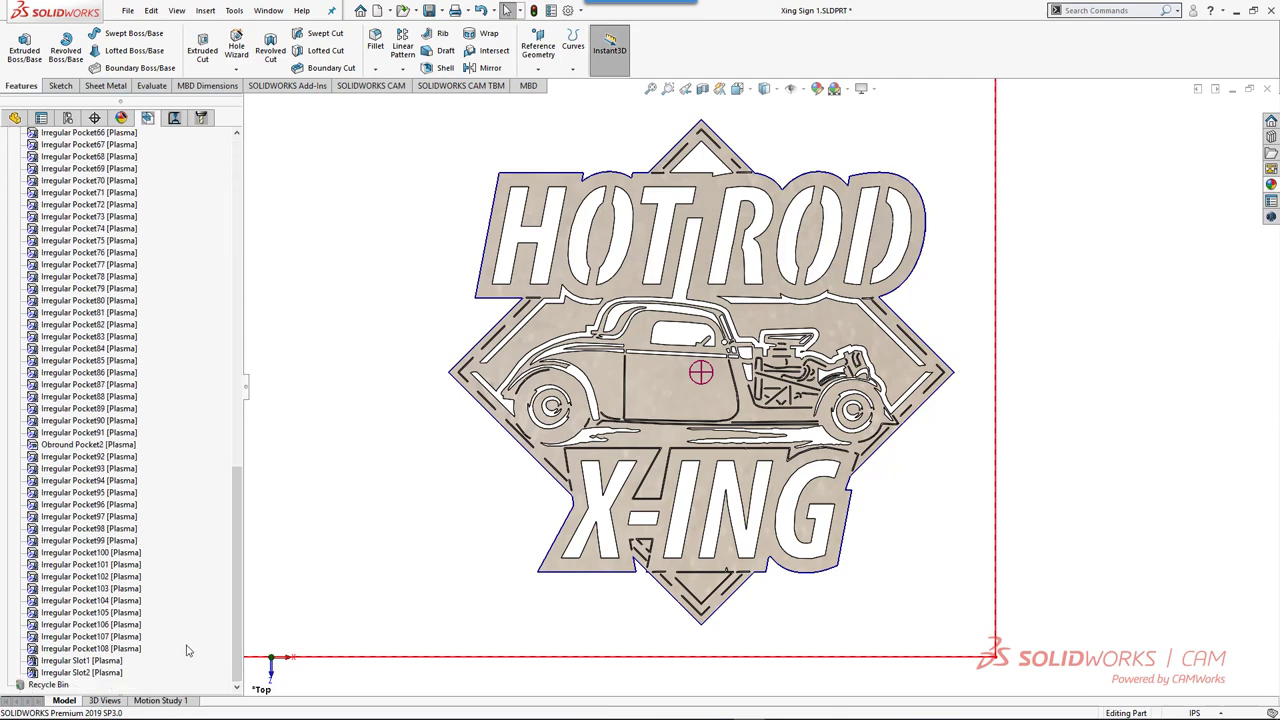
left_click(95, 673, "shift")
key("Delete")
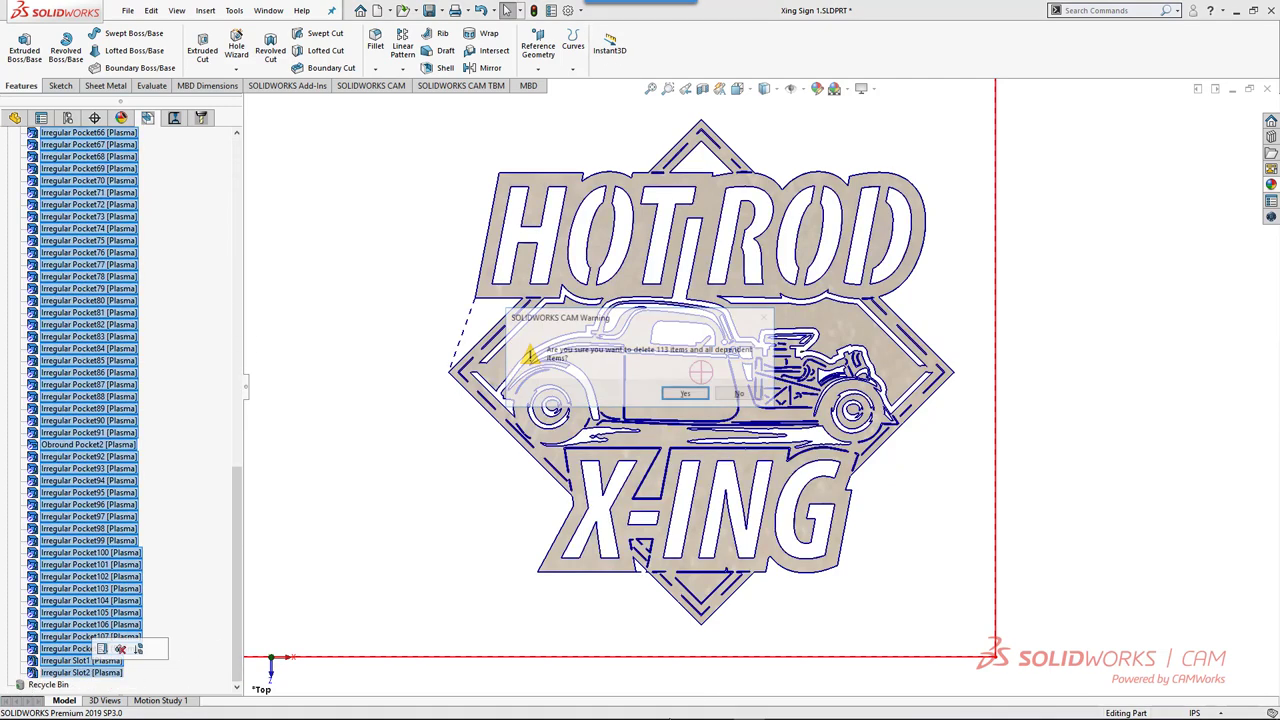
left_click(703, 397)
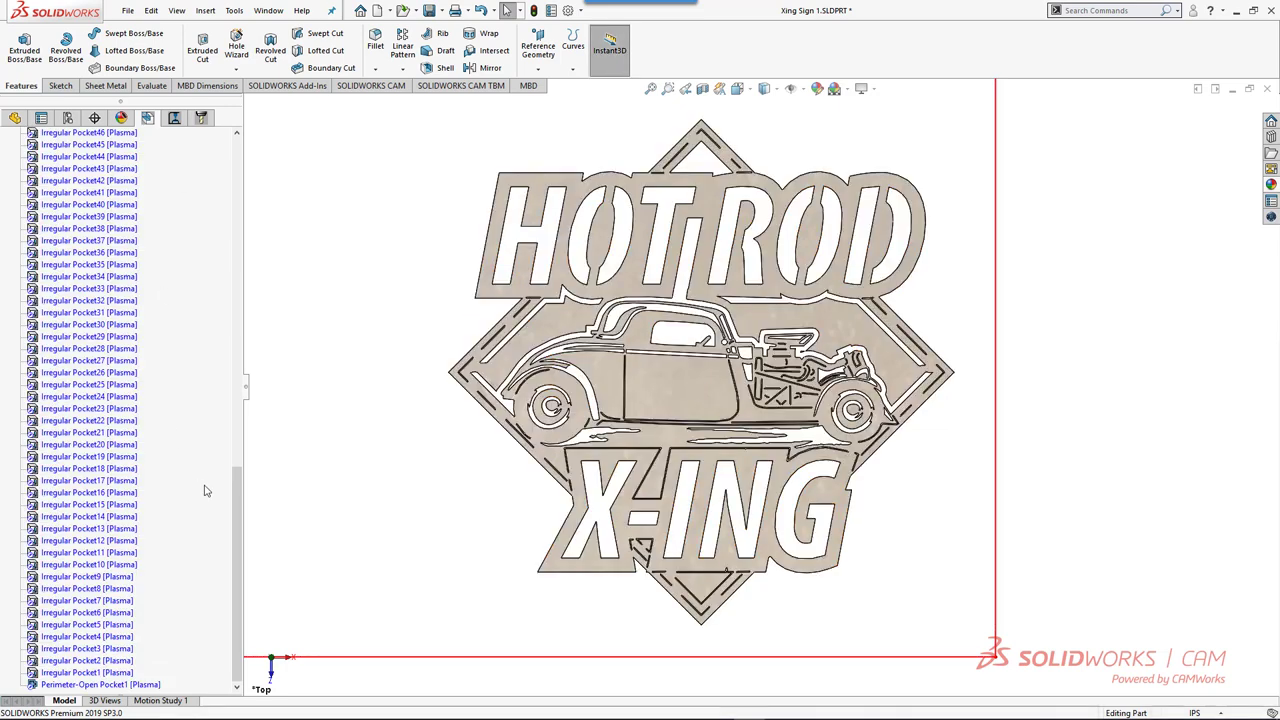
- Permanently empty the SOLIDWORKS CAM Recycle Bin
left_click_drag(235, 525, 236, 150)
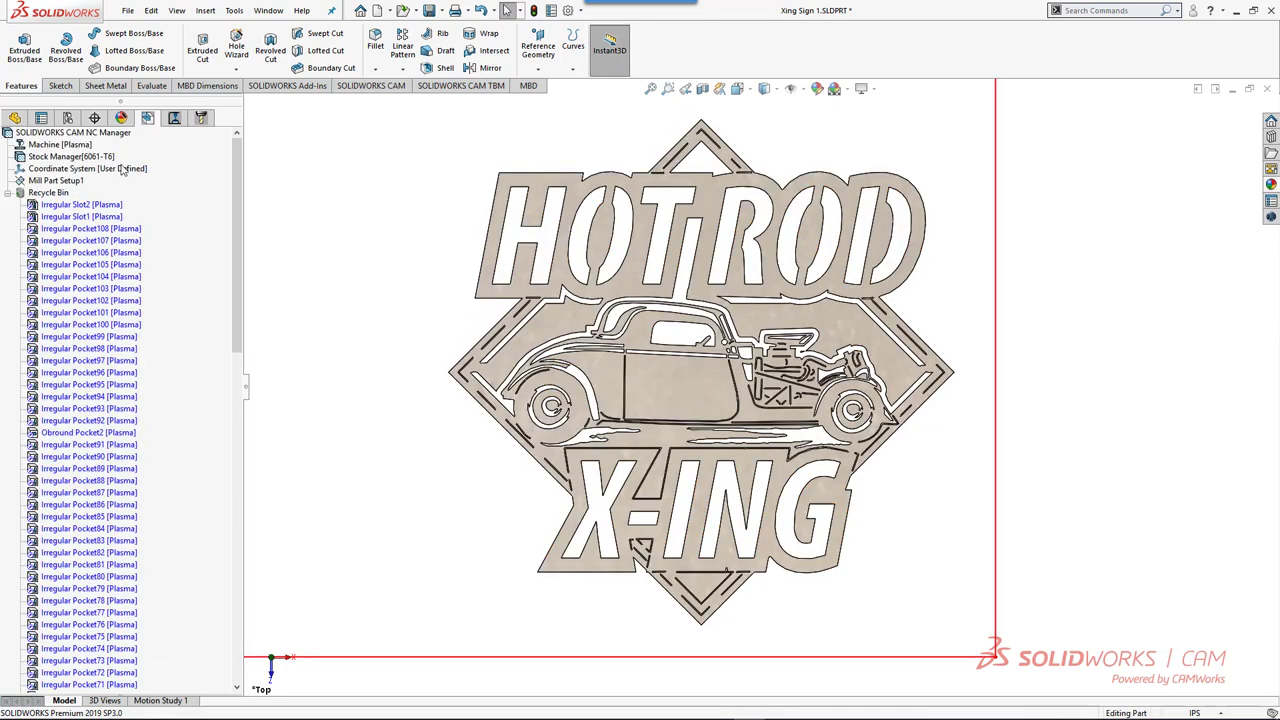
right_click(54, 194)
left_click(86, 216)
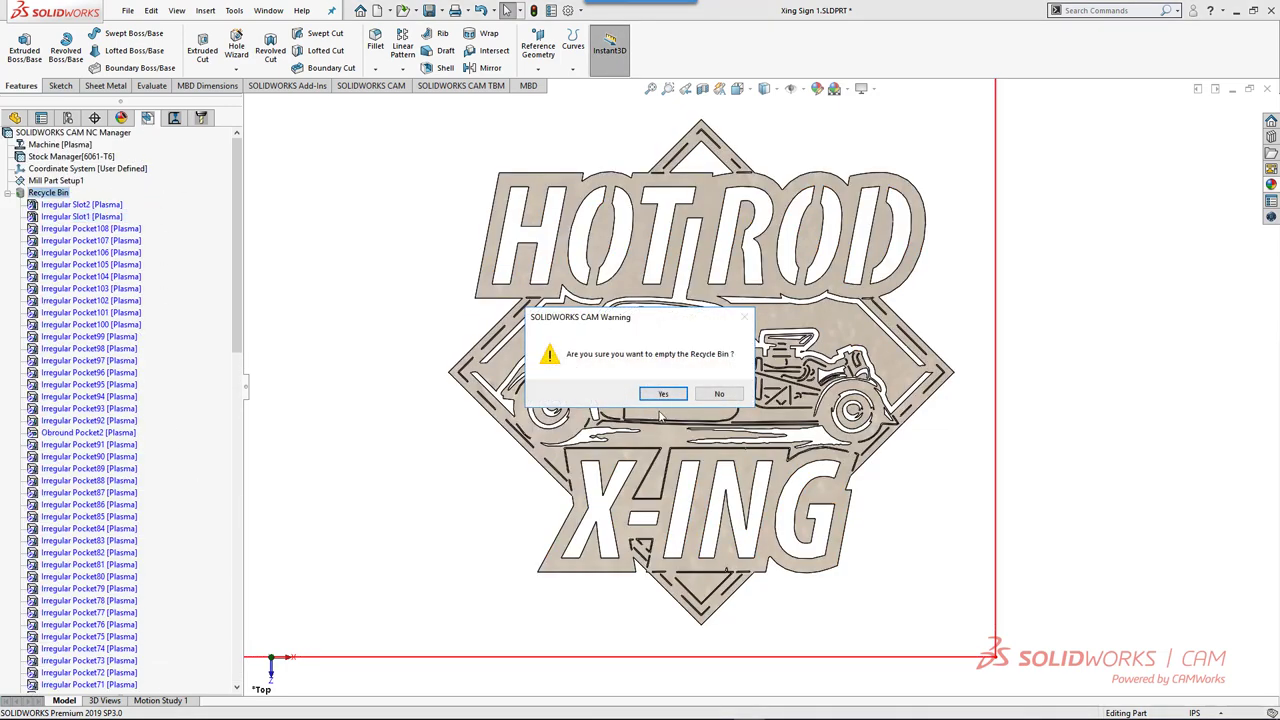
left_click(662, 395)
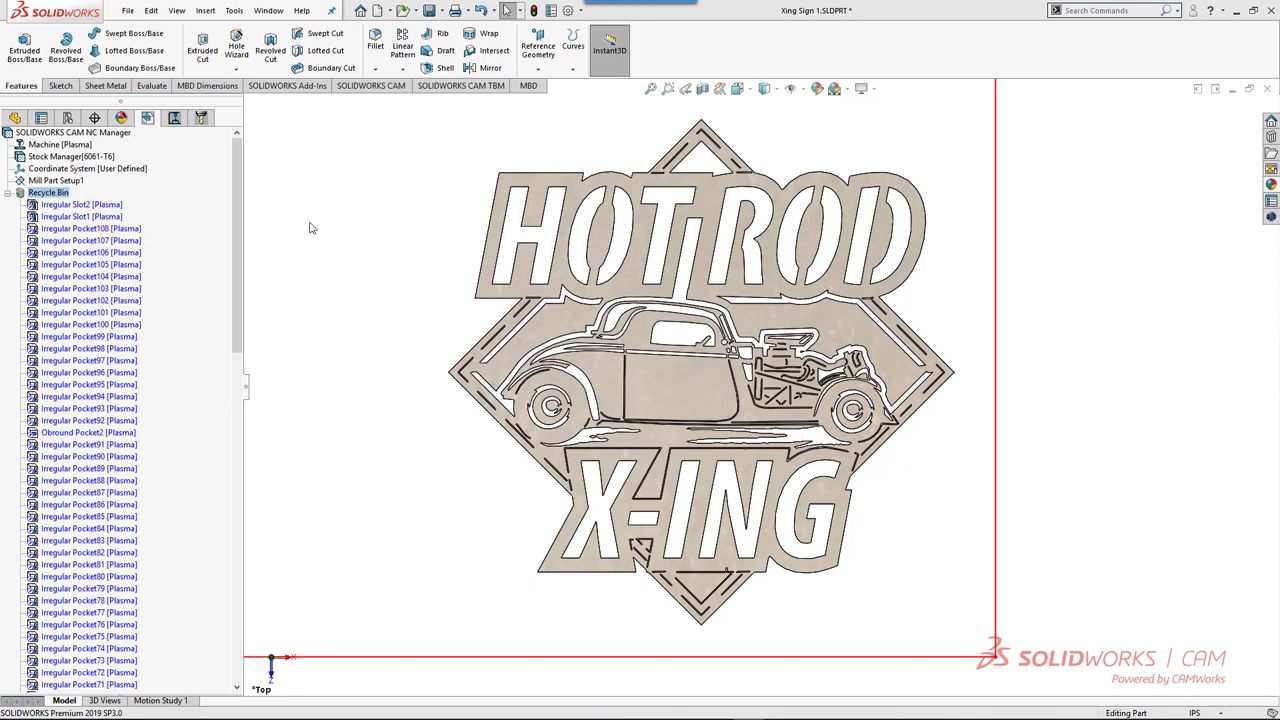
left_click(62, 182)
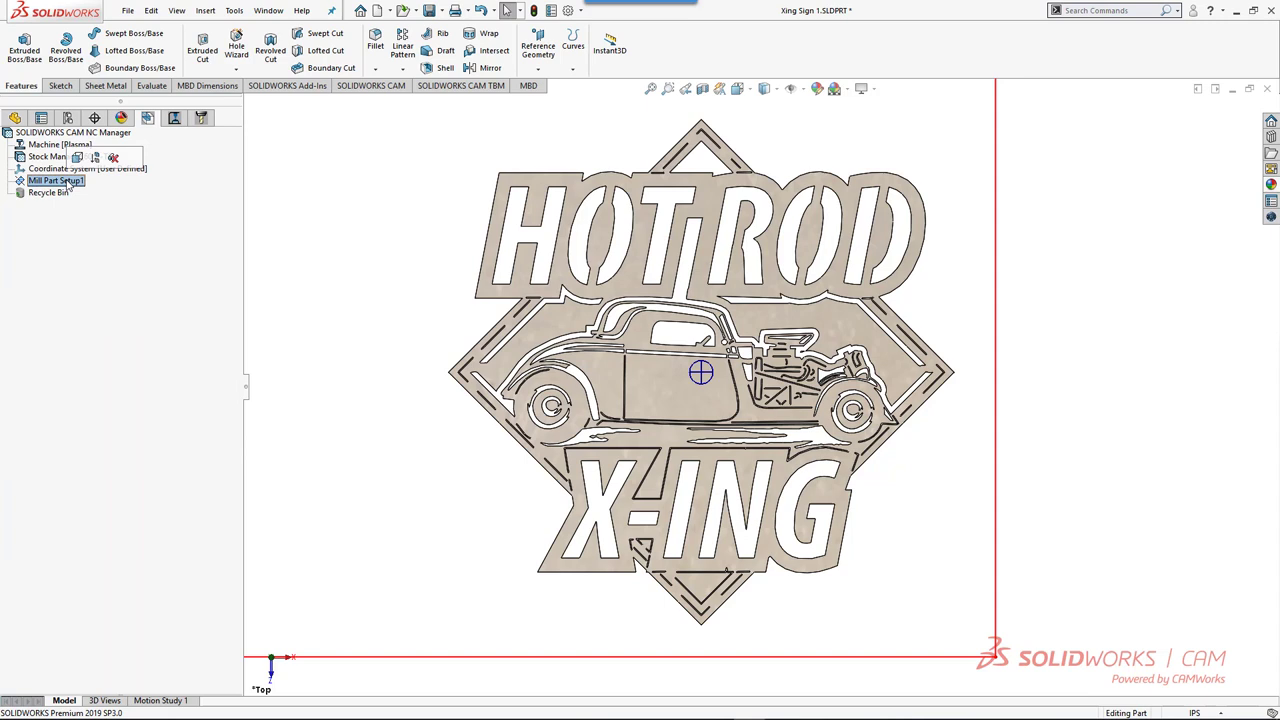
right_click(66, 182)
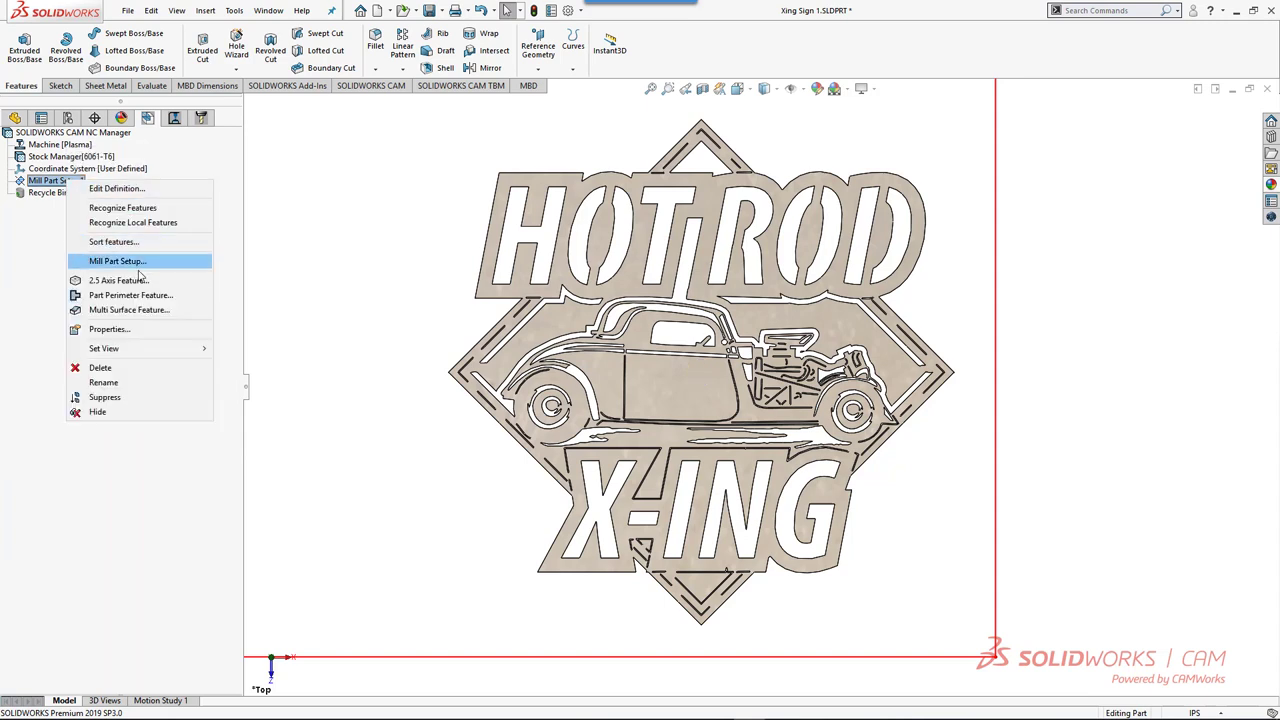
- Start a new 2.5 axis feature and select the full H outline using the Convert to loop filter
left_click(170, 278)
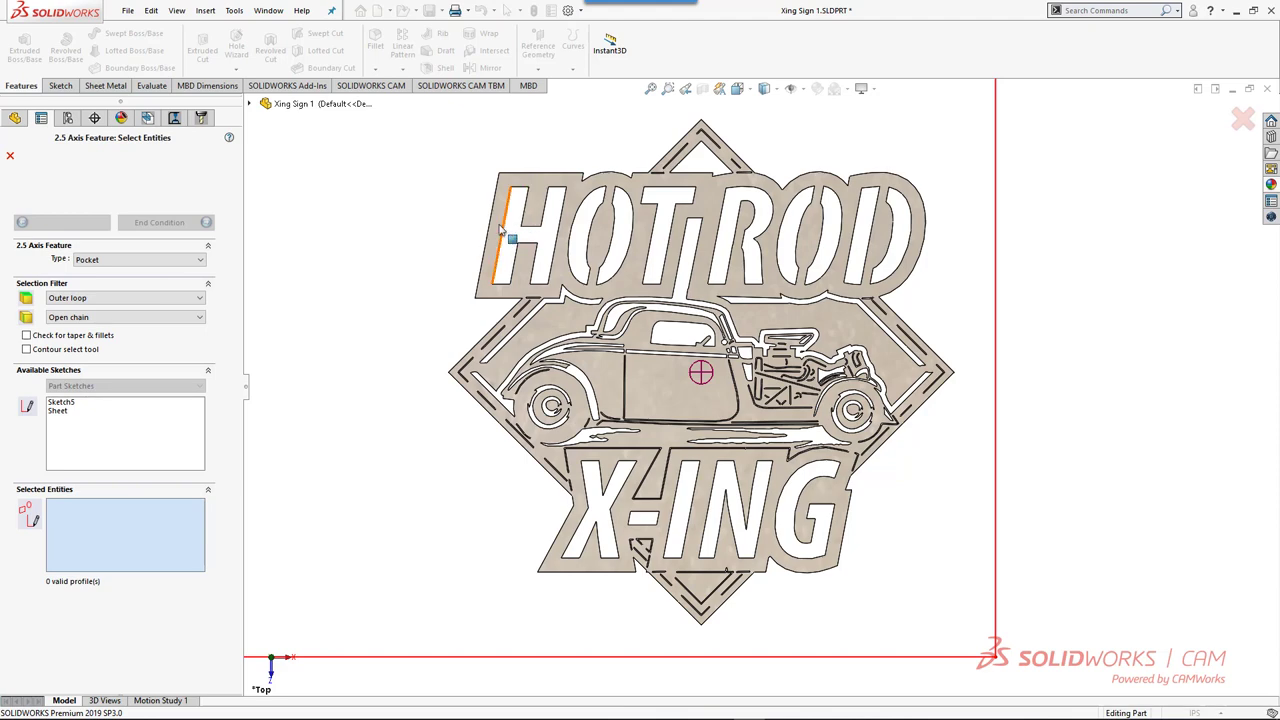
left_click(491, 260)
left_click(491, 260)
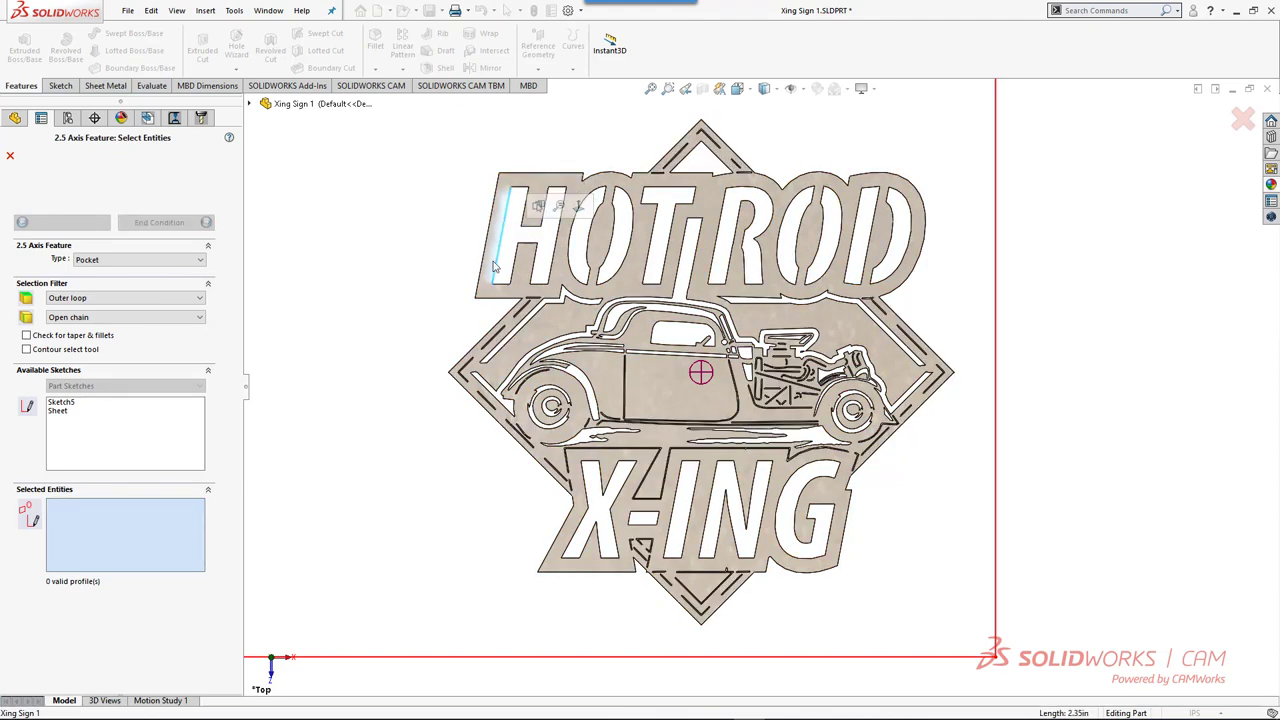
left_click(110, 318)
left_click(105, 338)
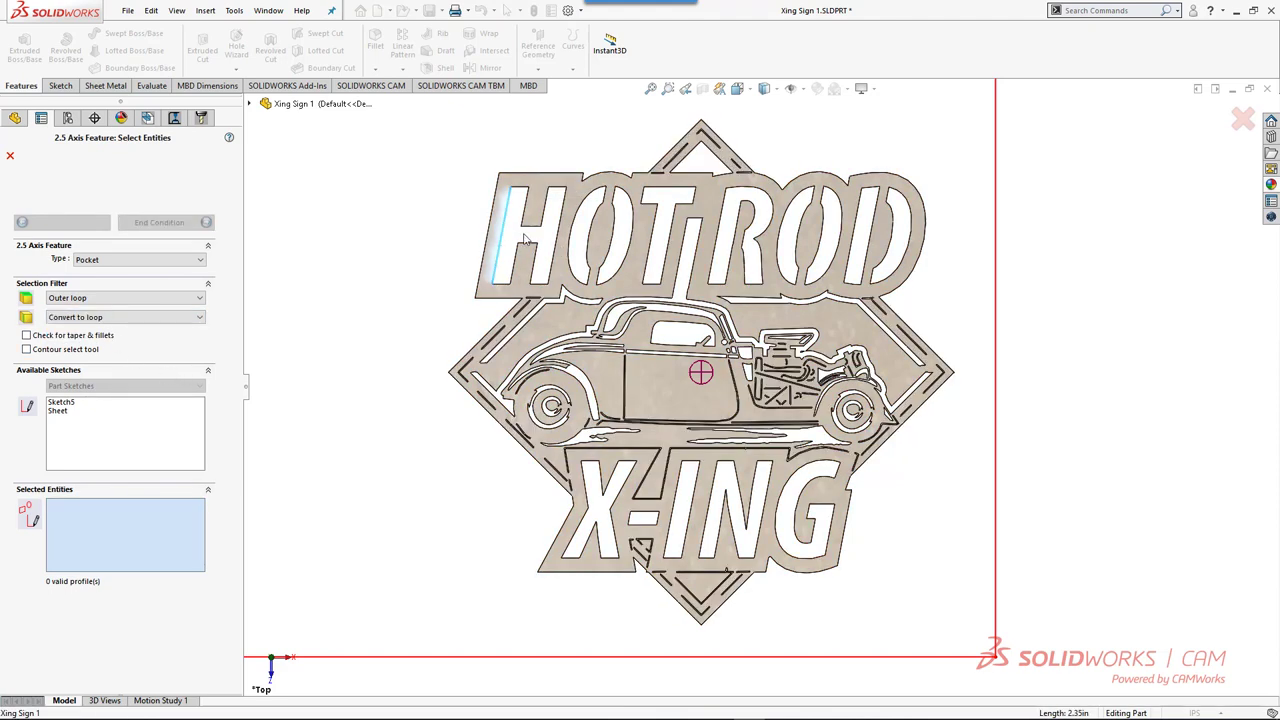
left_click(524, 218)
scroll(524, 220, "down", 5)
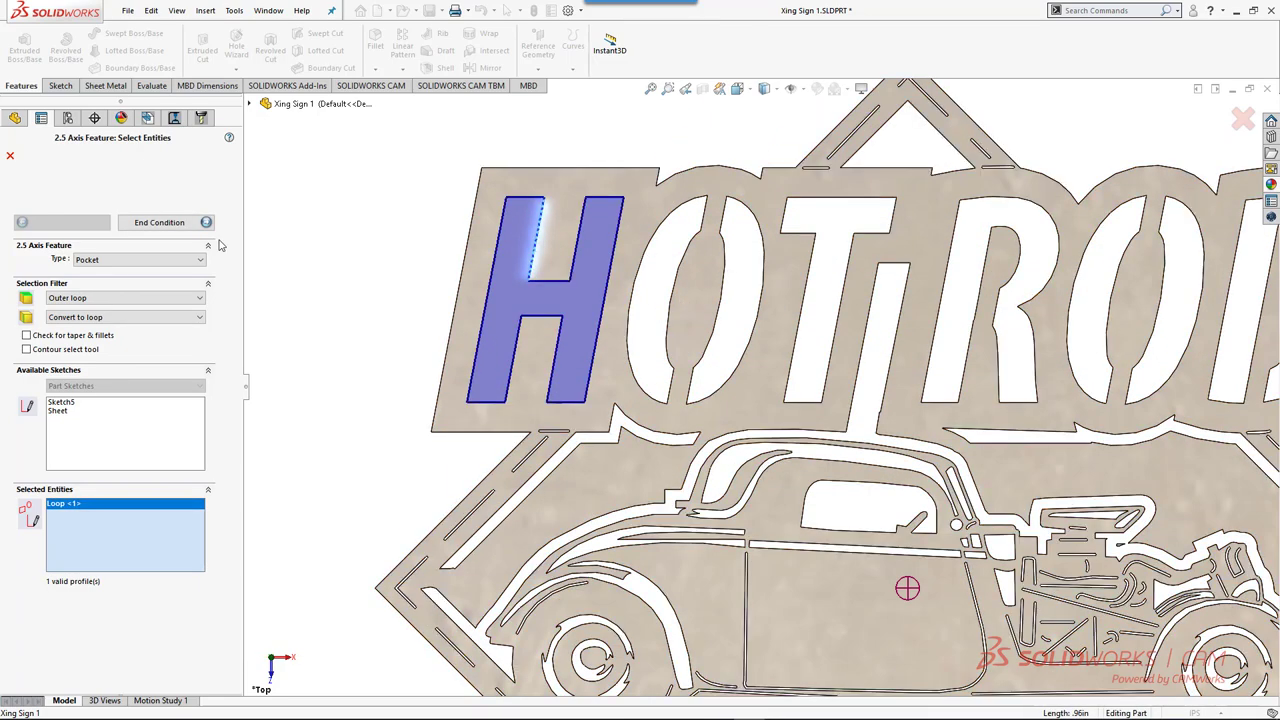
- Set the H pocket's end condition to Upto Stock and accept it as Irregular Pocket1
left_click(150, 225)
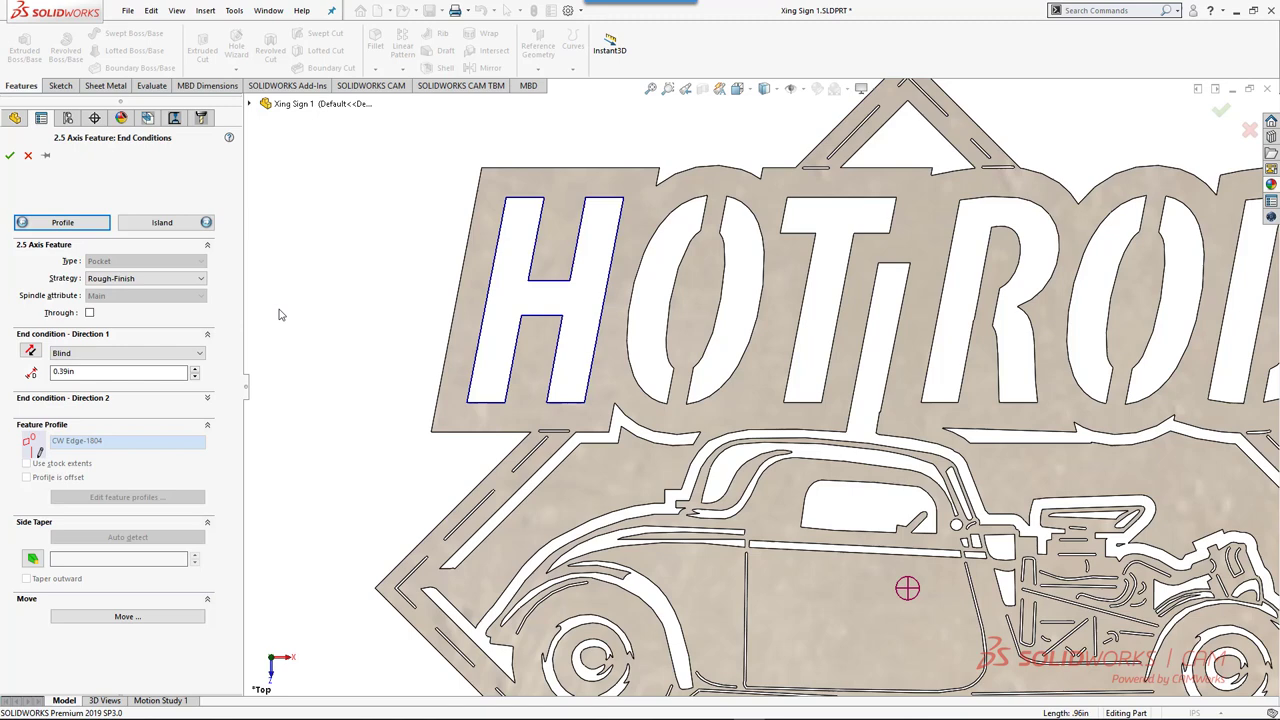
mouse_move(141, 282)
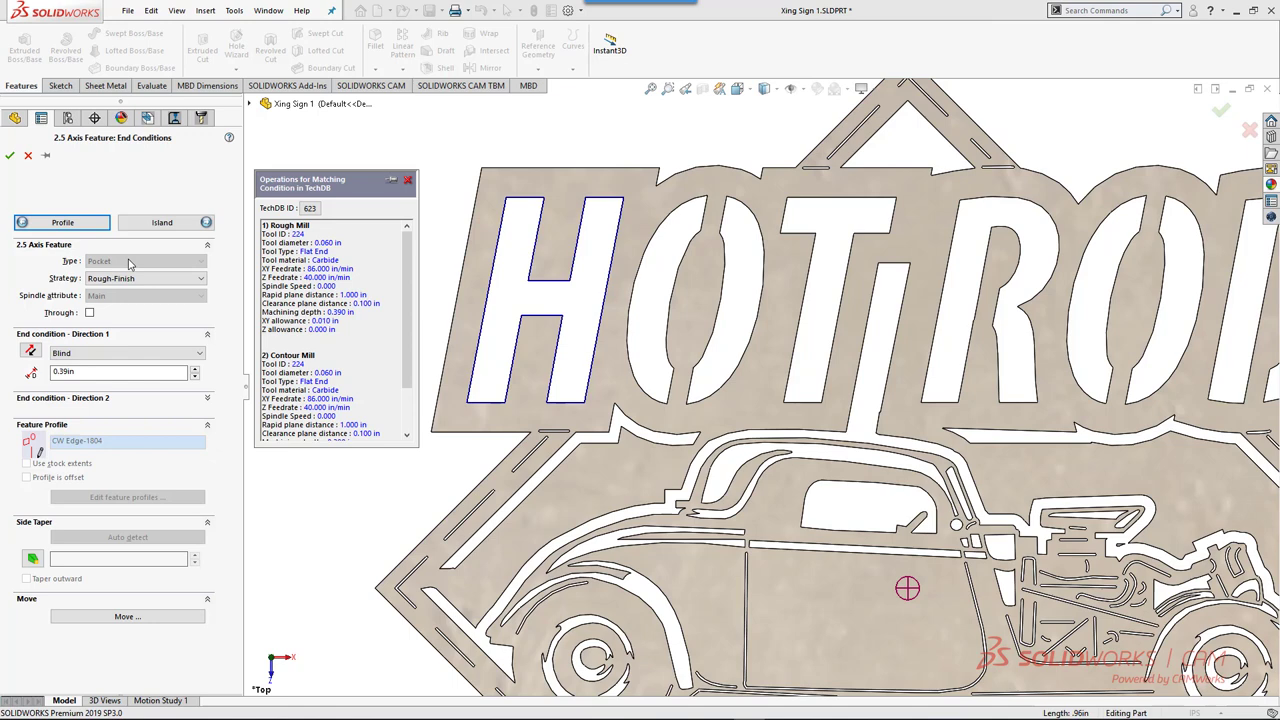
left_click(127, 353)
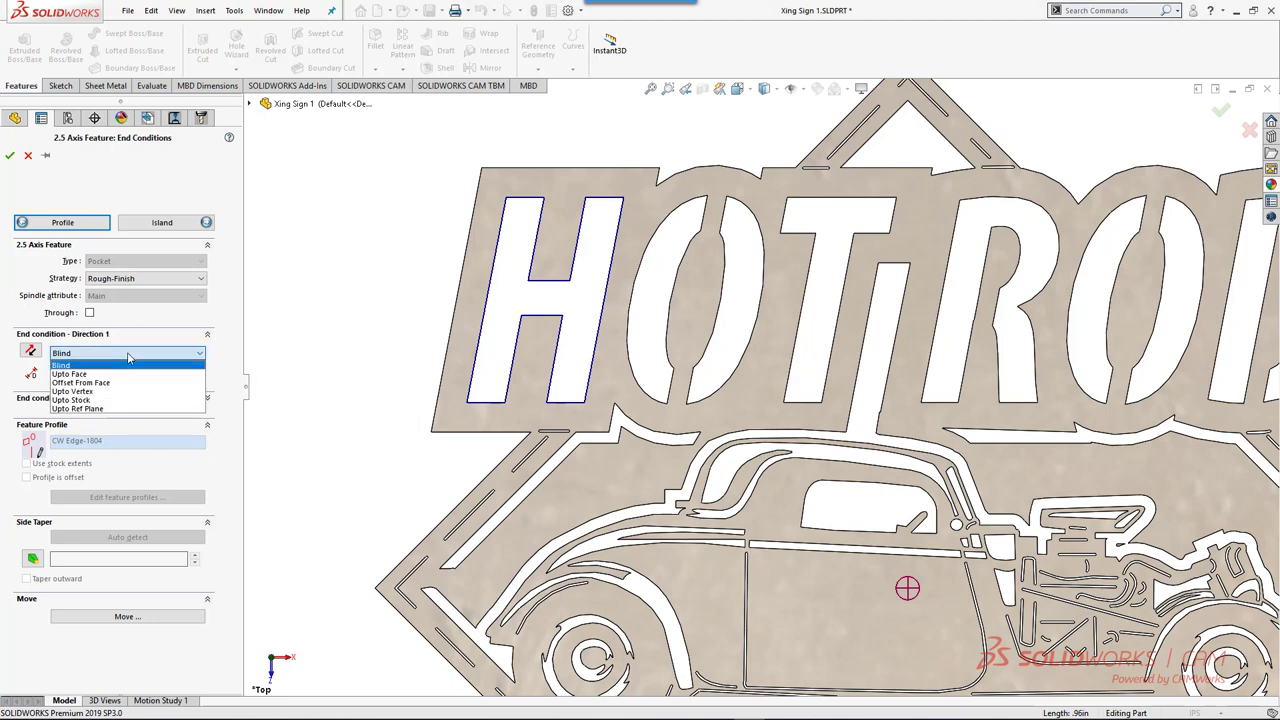
left_click(103, 402)
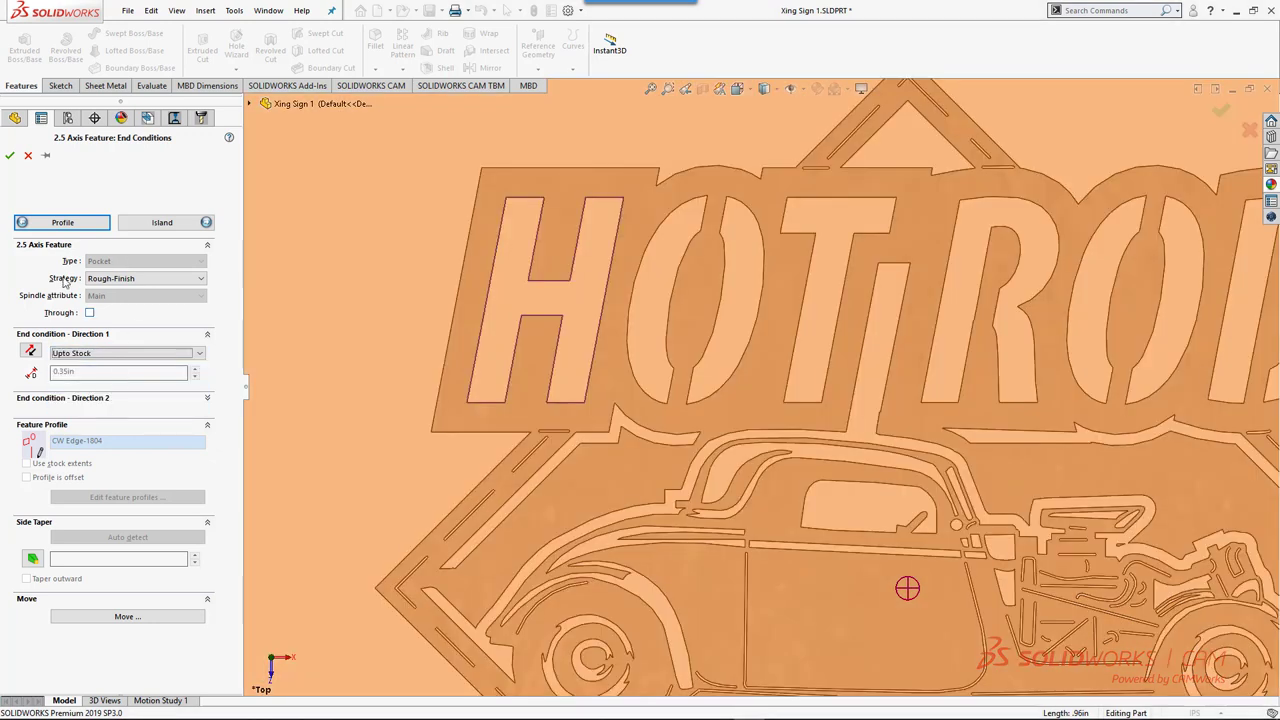
left_click(10, 156)
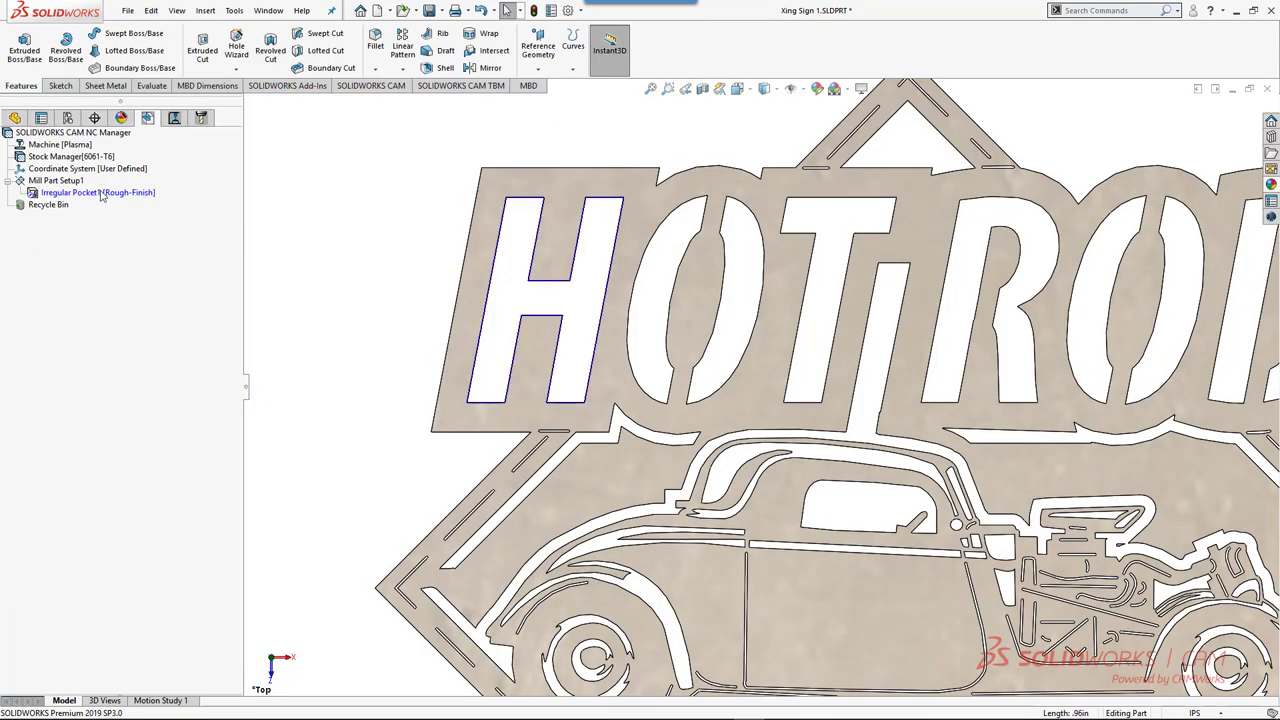
- Generate the operation plan for Irregular Pocket1 and the toolpaths for Mill Part Setup1
right_click(100, 193)
mouse_move(124, 214)
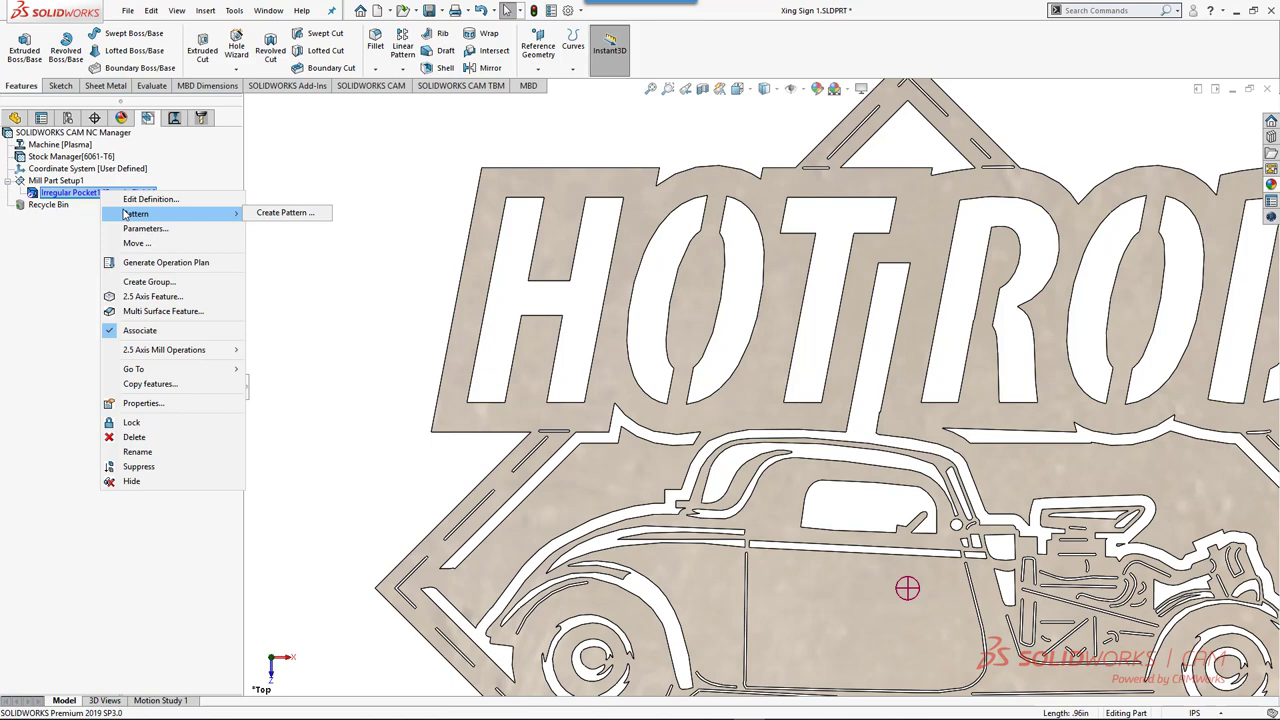
left_click(148, 262)
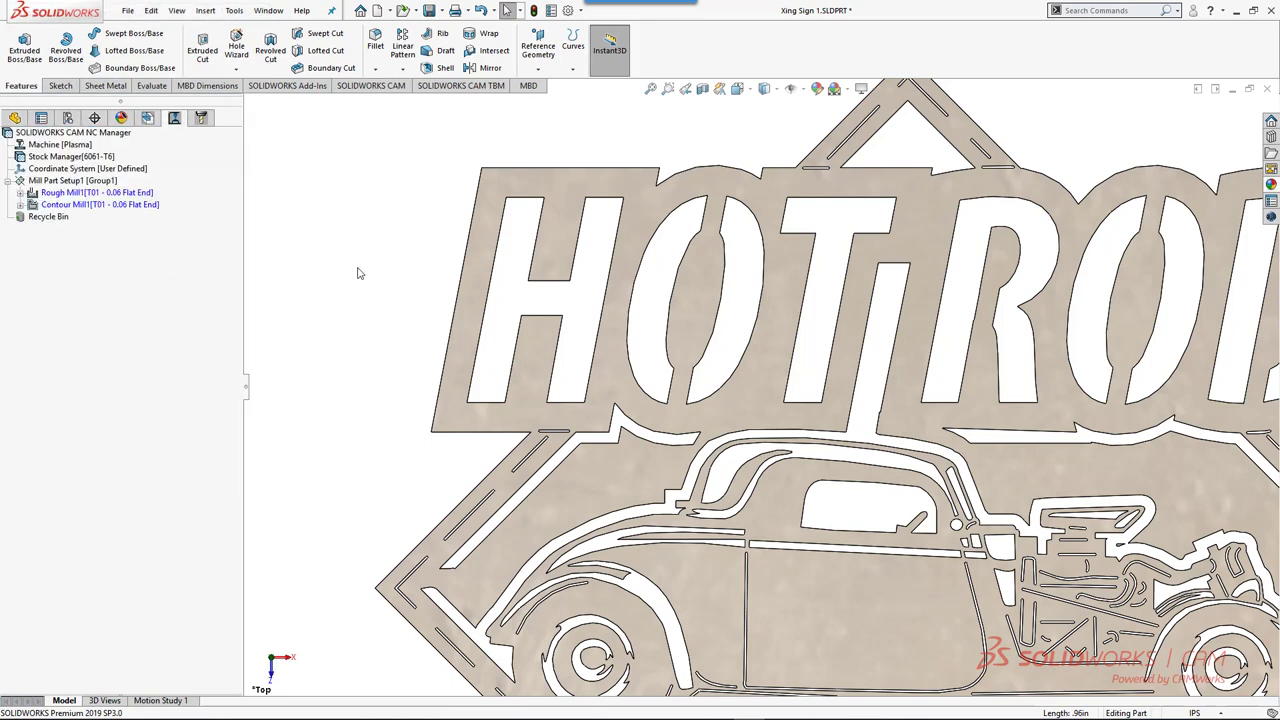
right_click(90, 182)
left_click(143, 209)
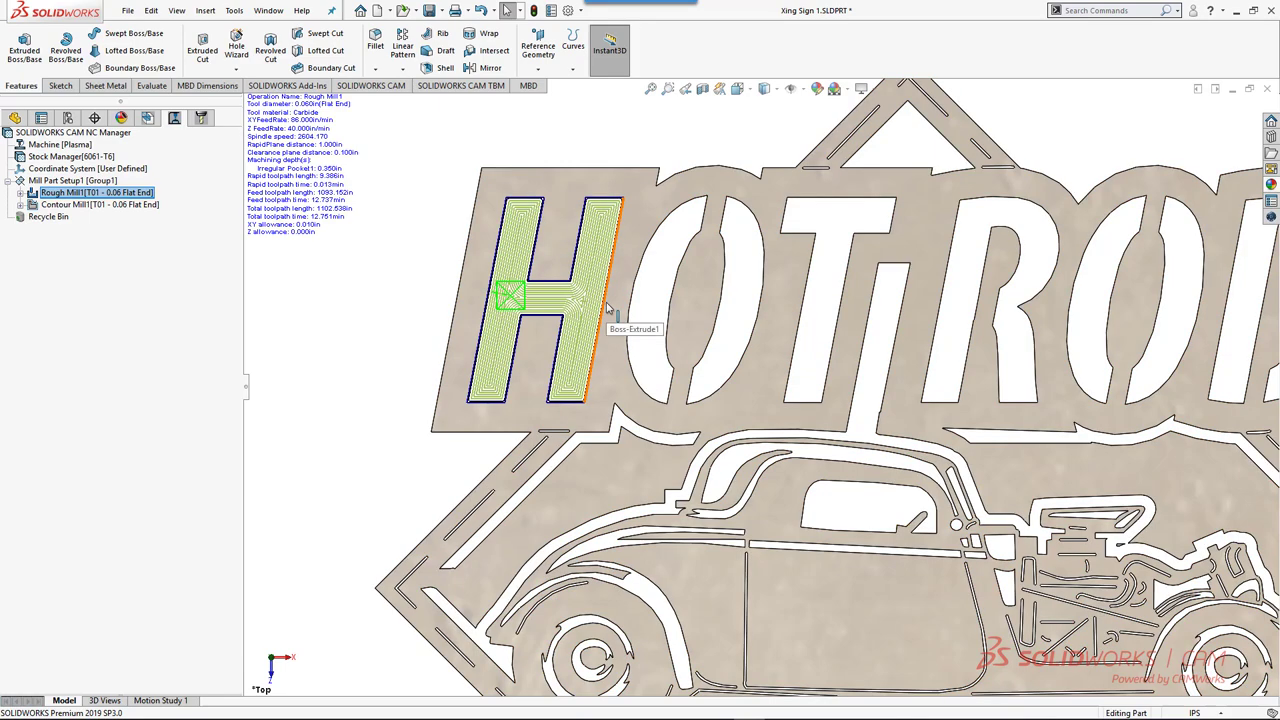
scroll(605, 308, "down", 2)
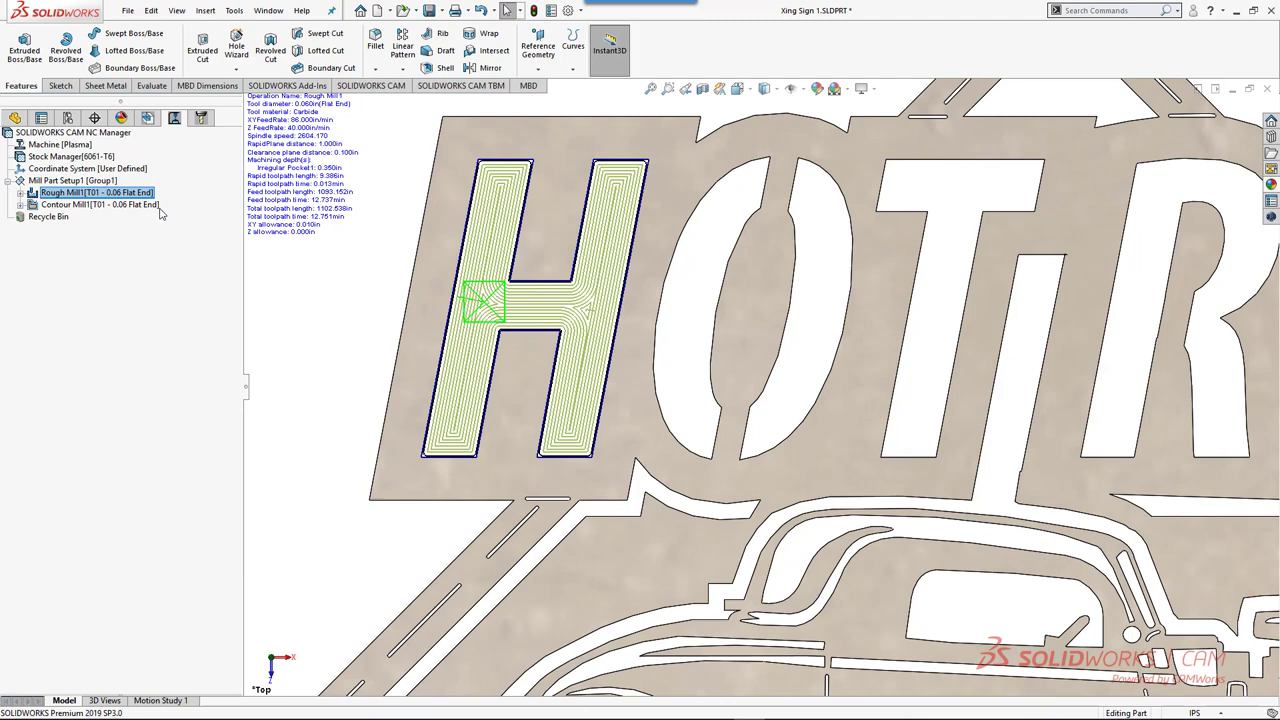
- Delete the Rough Mill1 operation so only Contour Mill1 remains
key("Down")
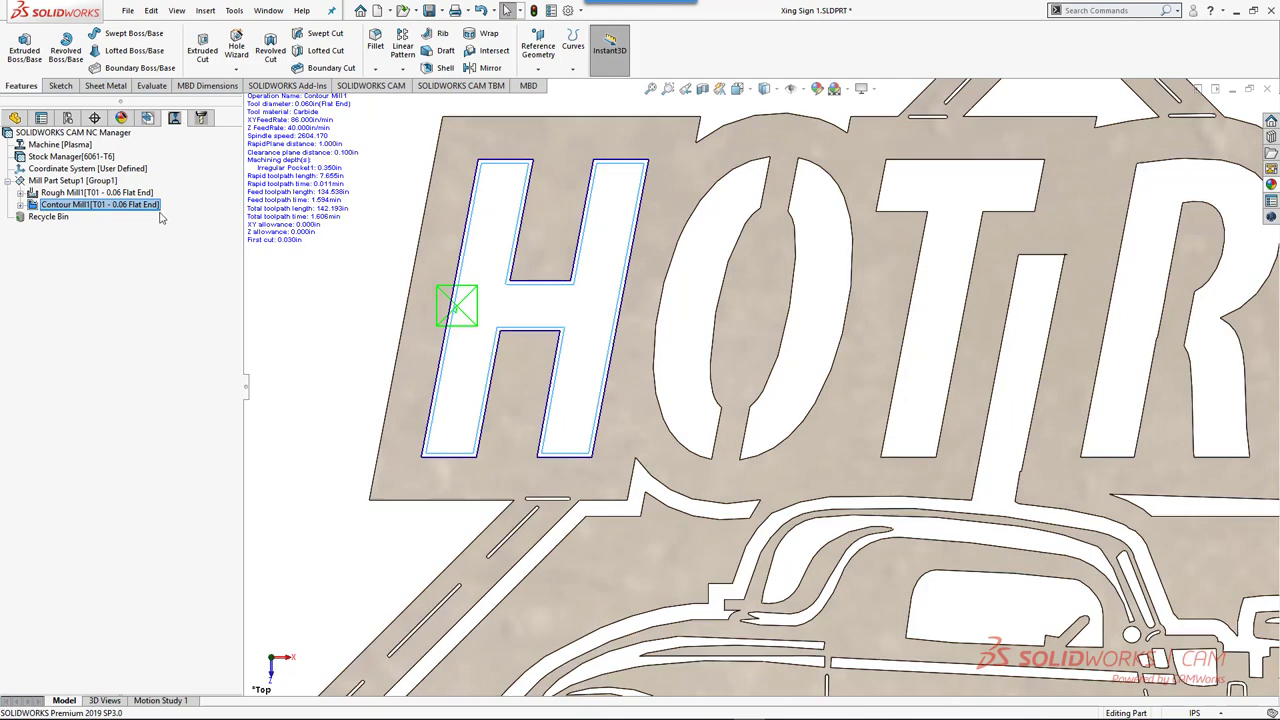
left_click(153, 205)
mouse_move(133, 196)
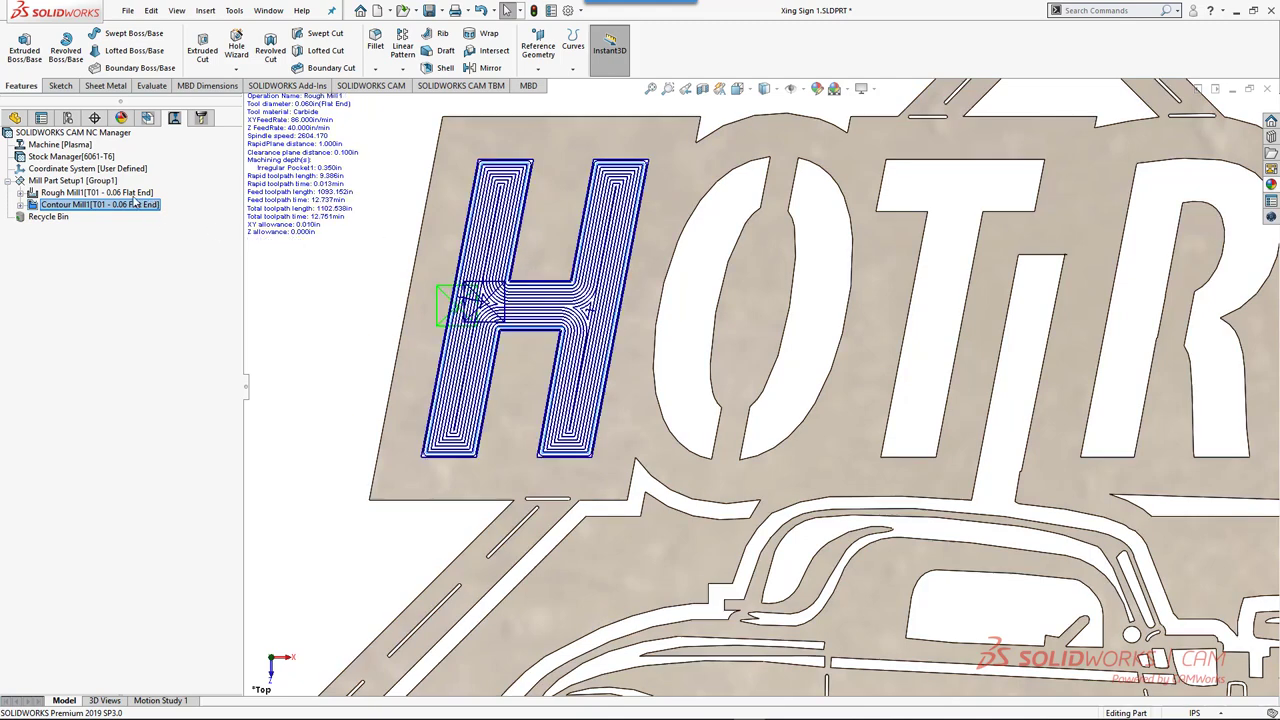
left_click(130, 196)
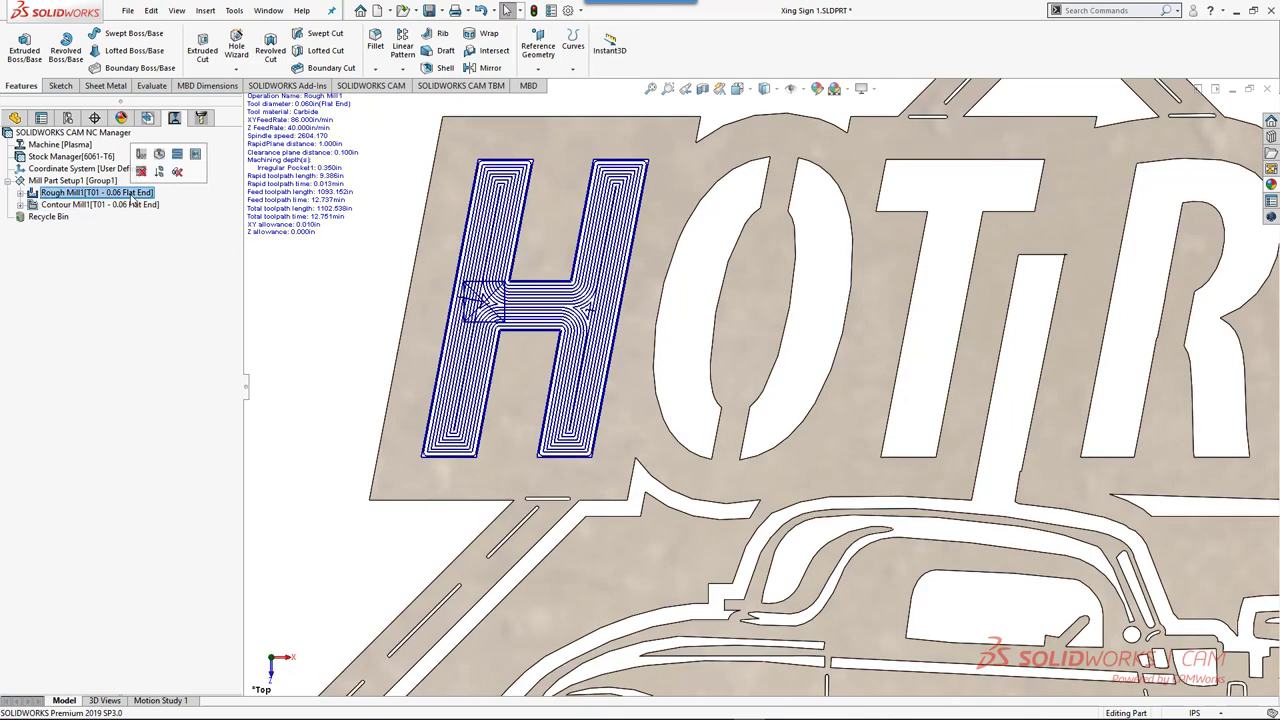
key("Delete")
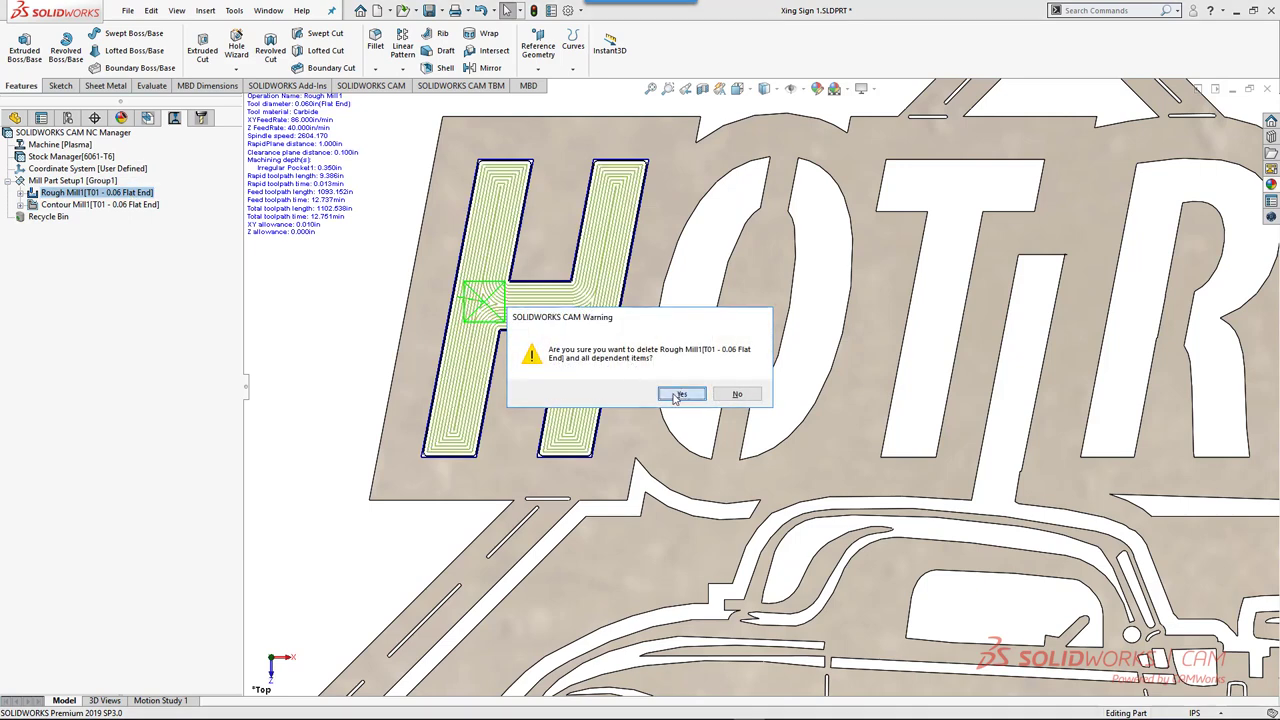
left_click(683, 398)
mouse_move(126, 195)
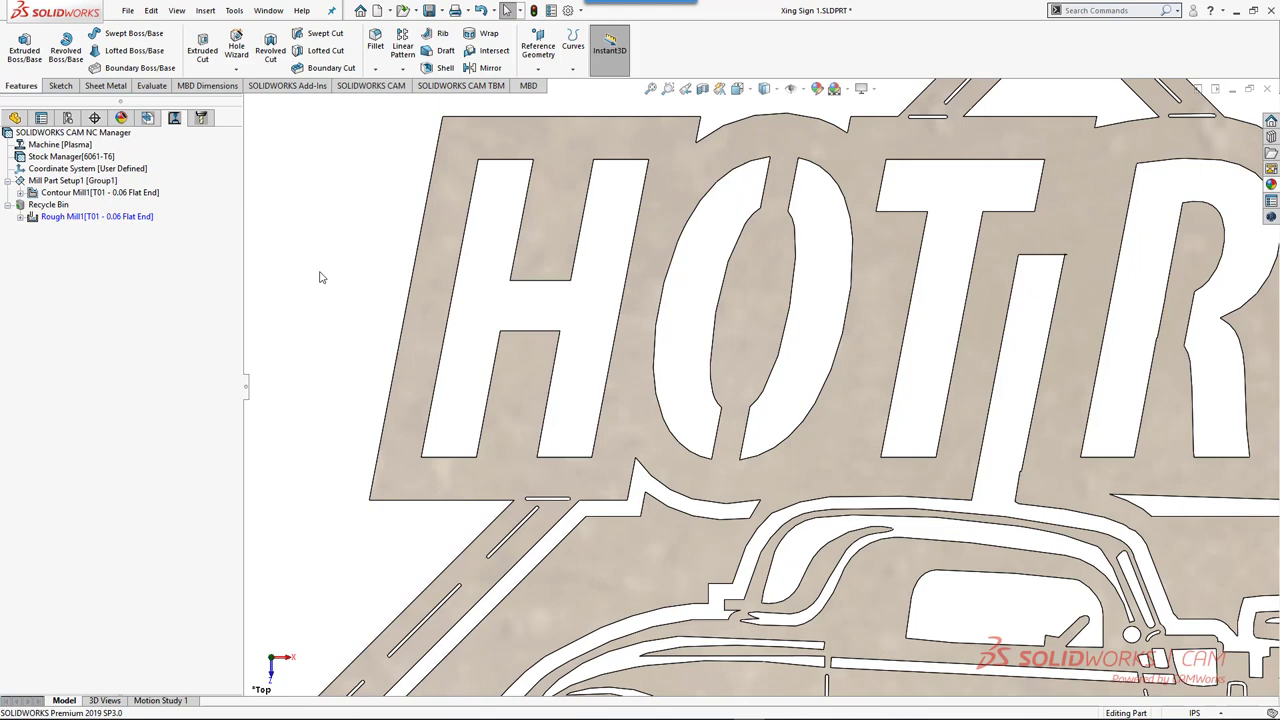
mouse_move(42, 220)
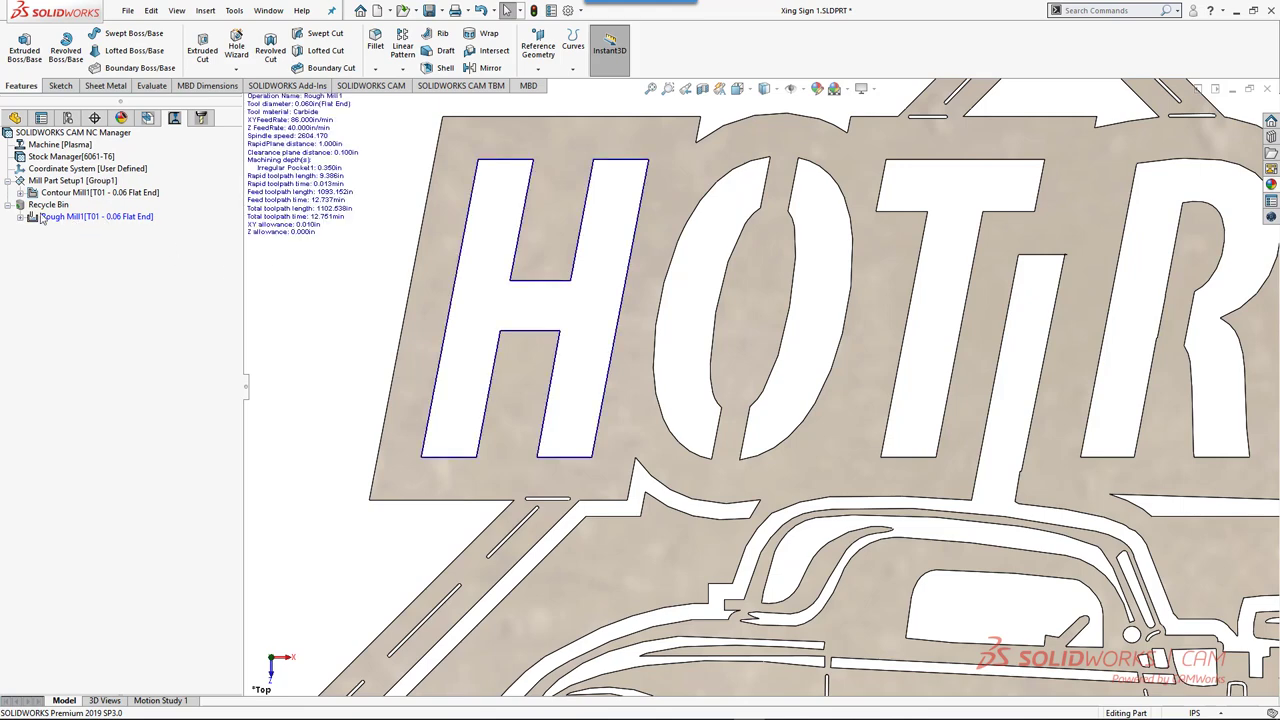
- In Contour Mill1's side settings, set Cut amt. to 40 and Prev. allowance to 0
left_click(126, 193)
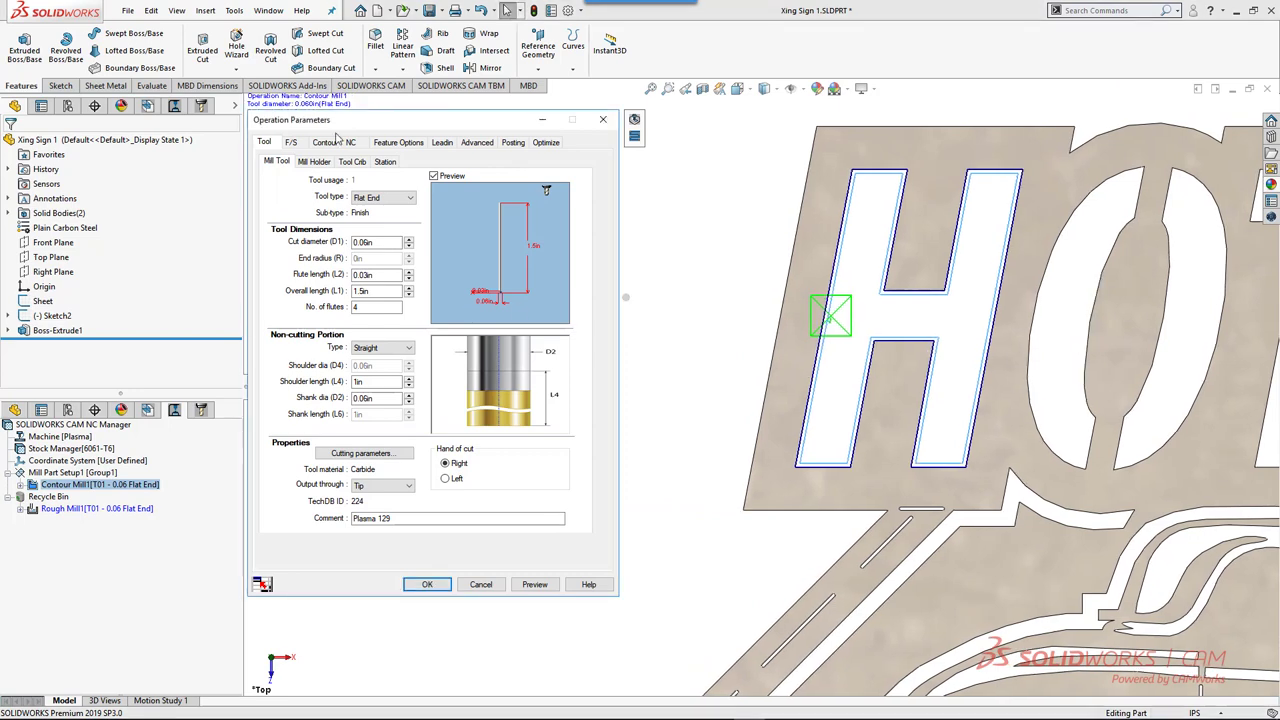
left_click(325, 142)
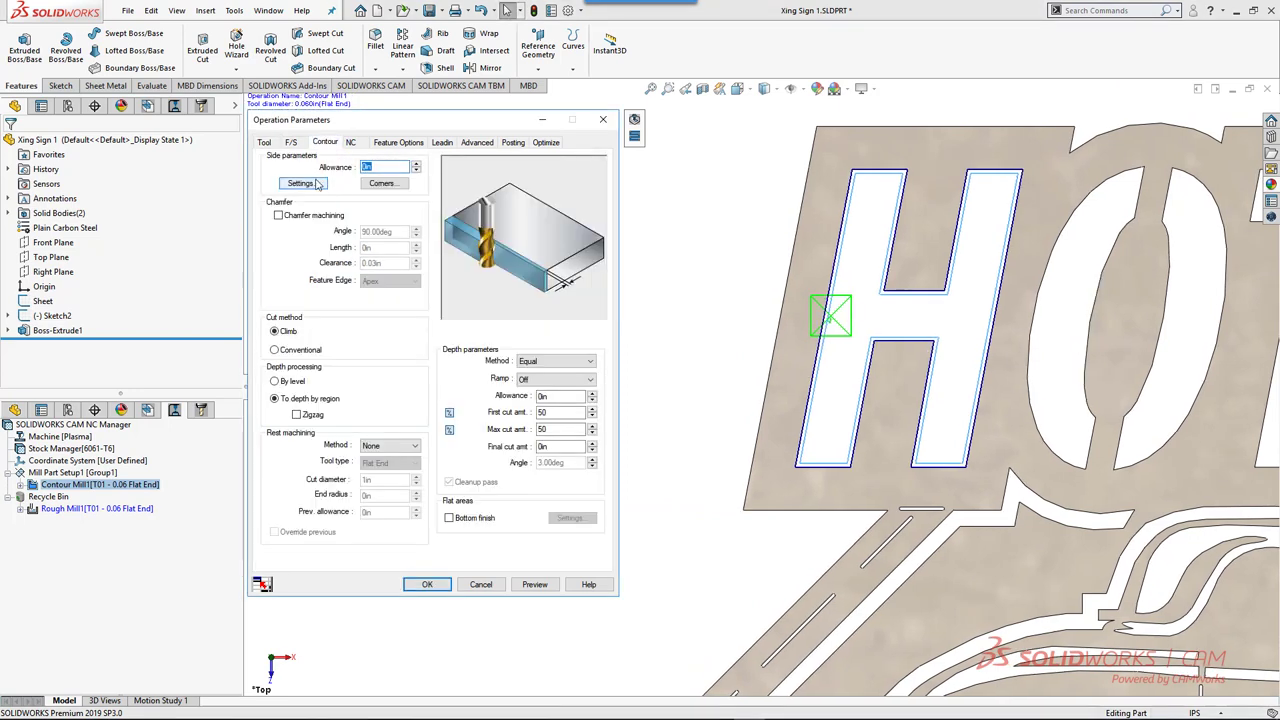
left_click(310, 184)
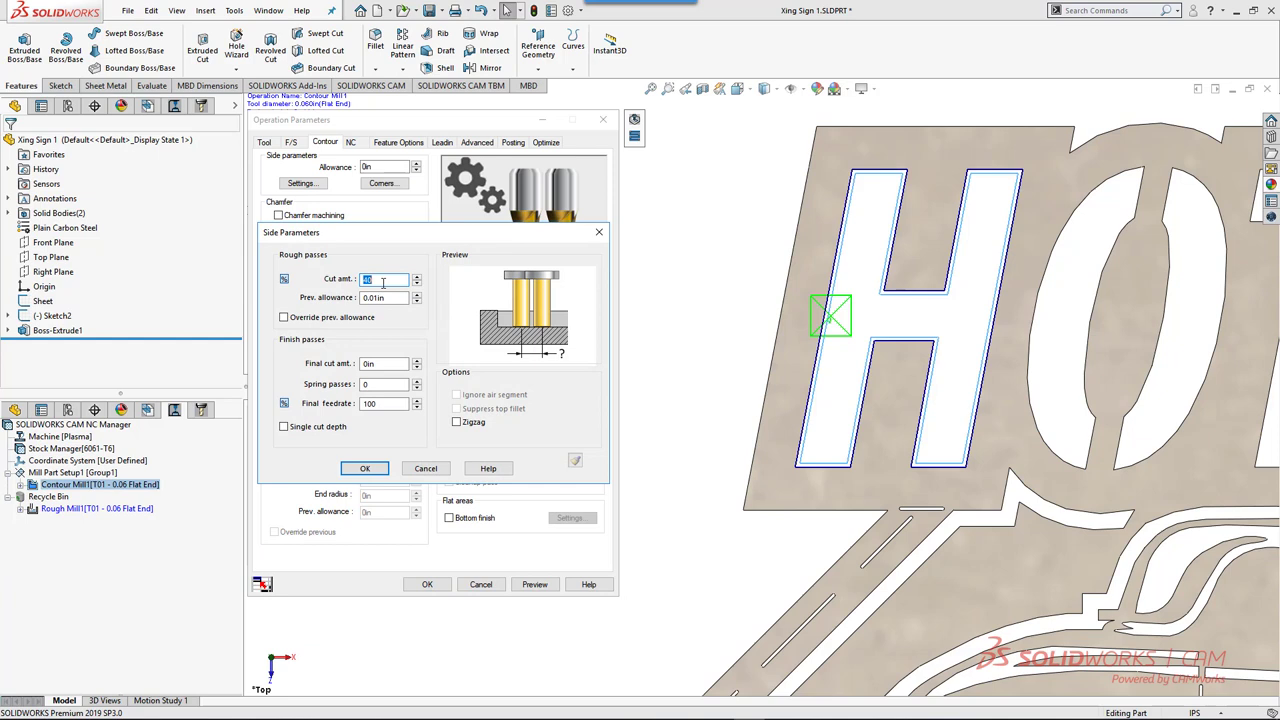
key("Tab")
type("0")
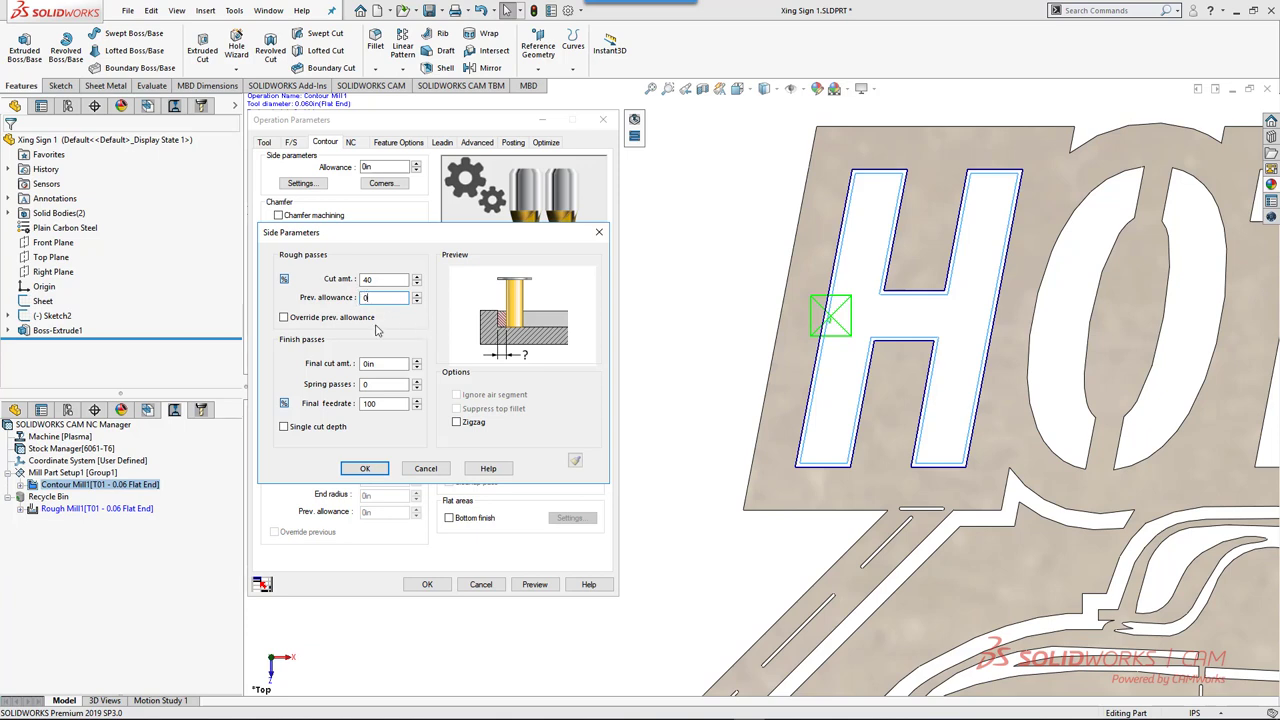
left_click(378, 472)
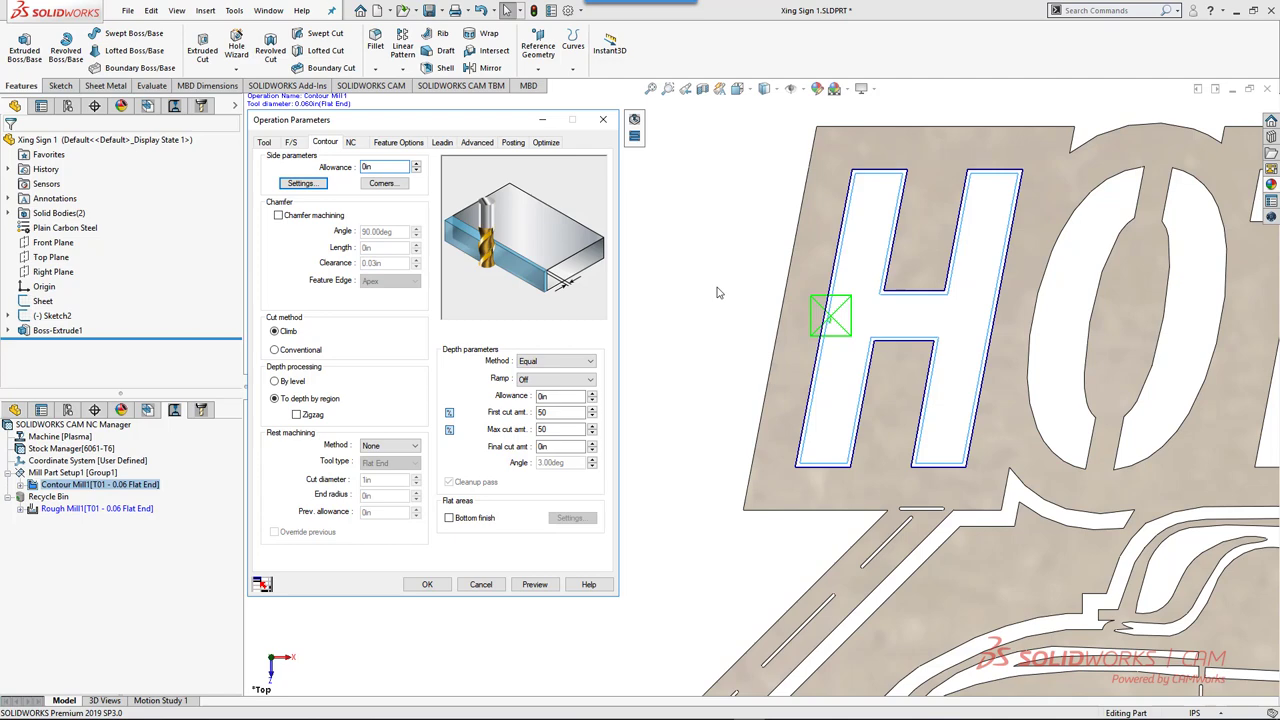
- Switch the contour depth cuts from percent to inches, with 1.25in first and max cut amounts
middle_click_drag(925, 390, 943, 345)
scroll(943, 345, "down", 3)
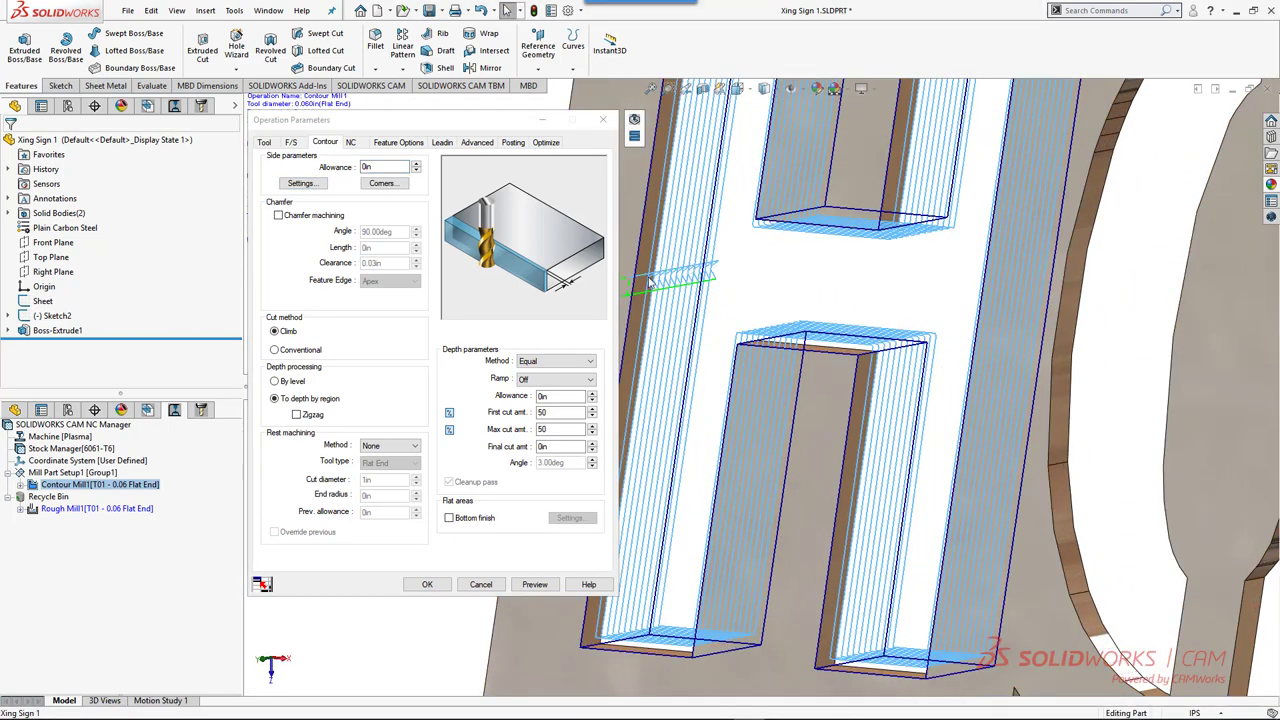
left_click(541, 413)
left_click(449, 429)
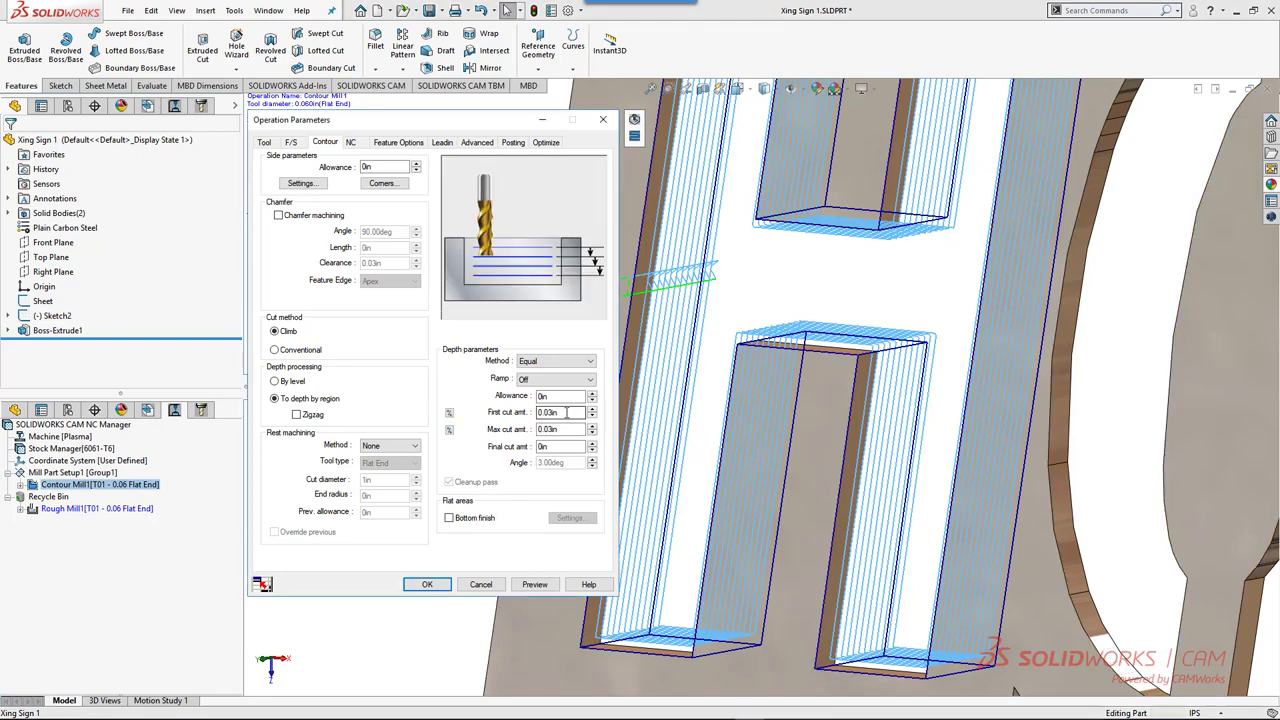
left_click_drag(566, 412, 487, 412)
type("1.25")
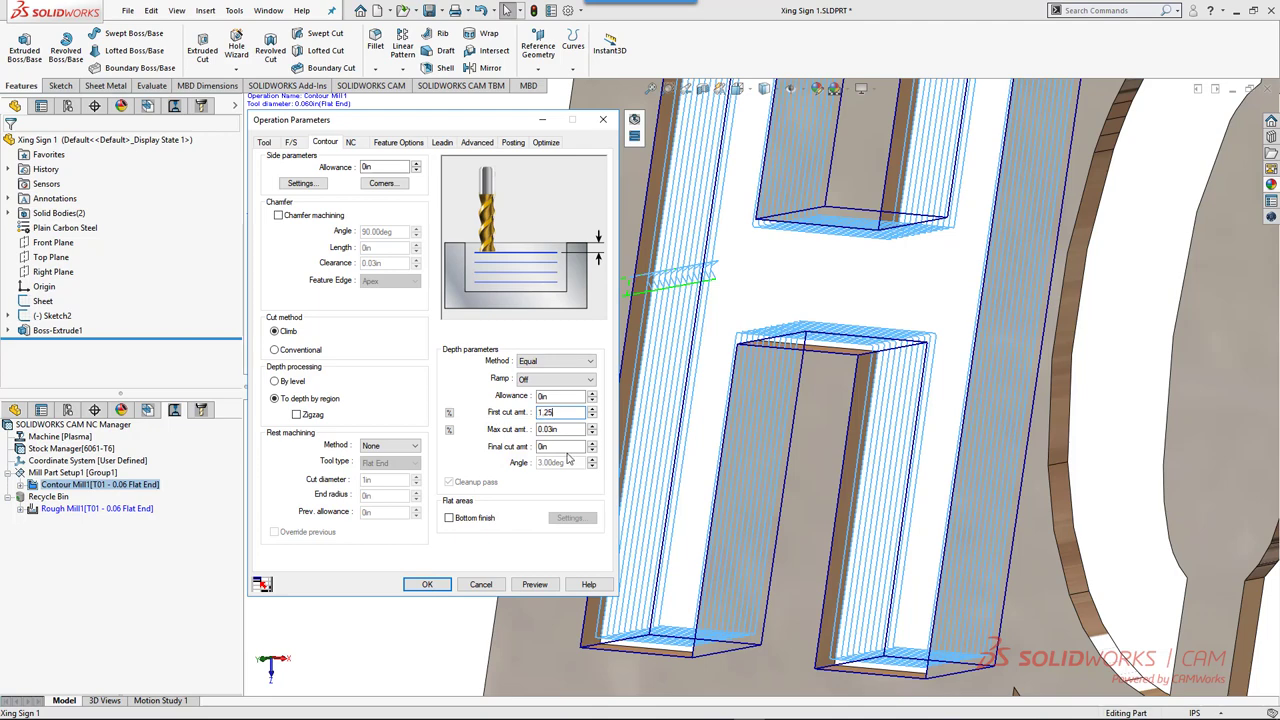
left_click(563, 429)
double_click(563, 429)
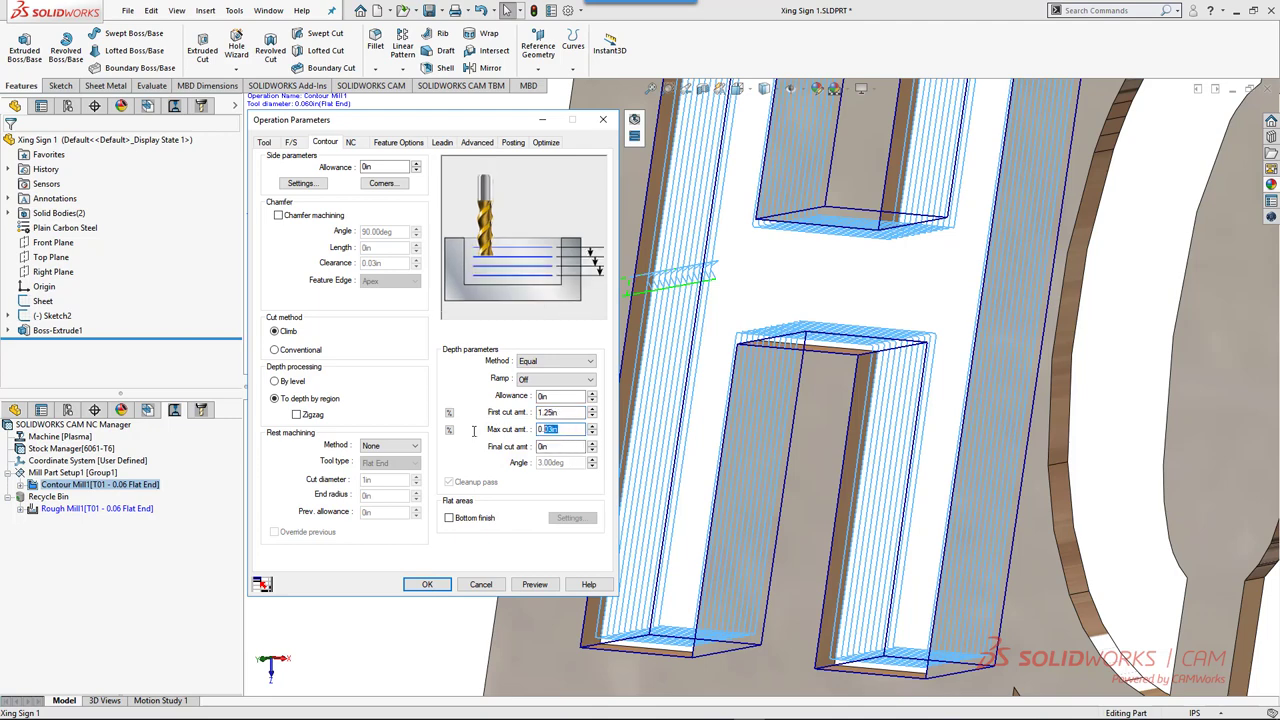
type("1.25")
key("Tab")
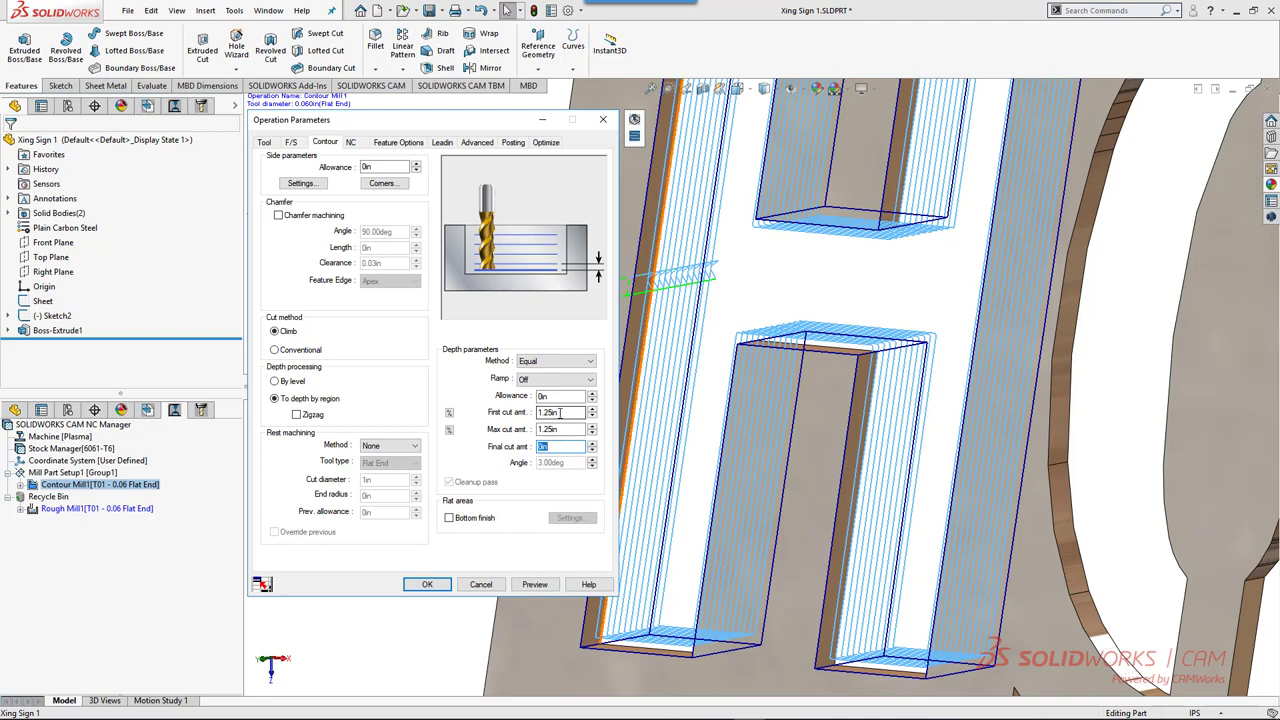
- Set the contour lead-in to absolute 0.06in amount, 0in overlap and 0.08in arc radius
left_click(442, 142)
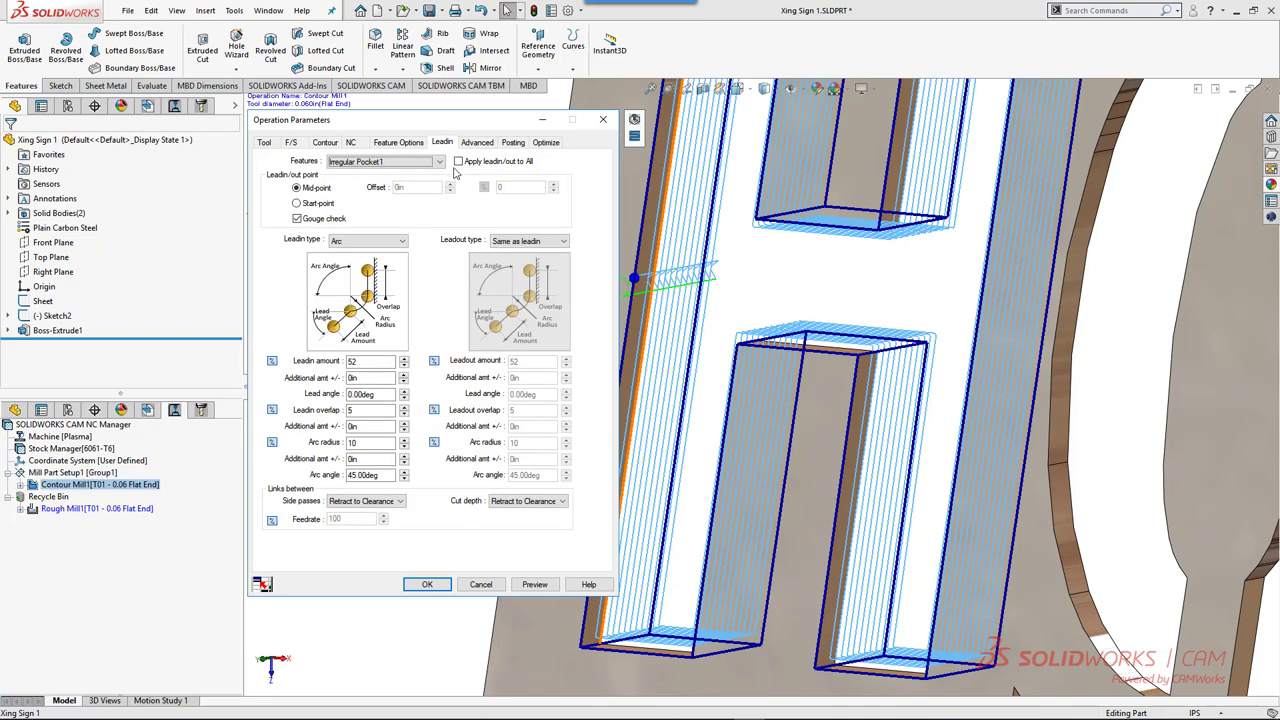
left_click(271, 362)
left_click(272, 442)
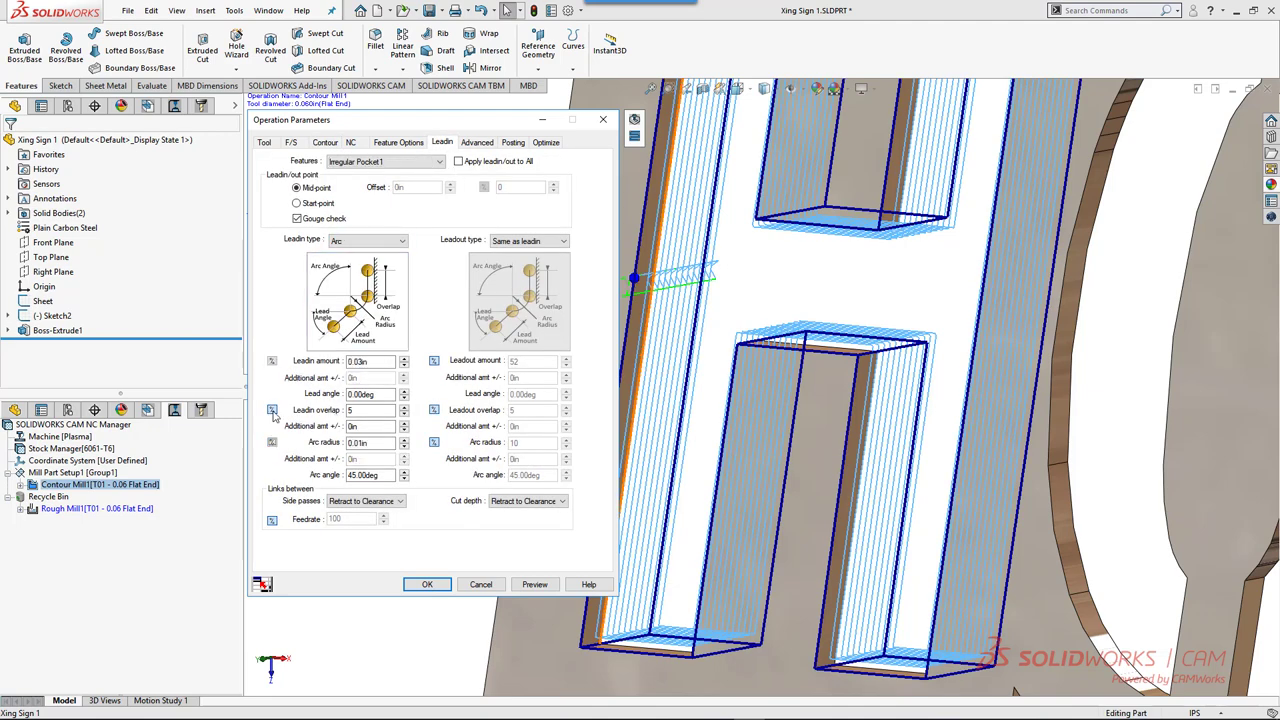
left_click(272, 411)
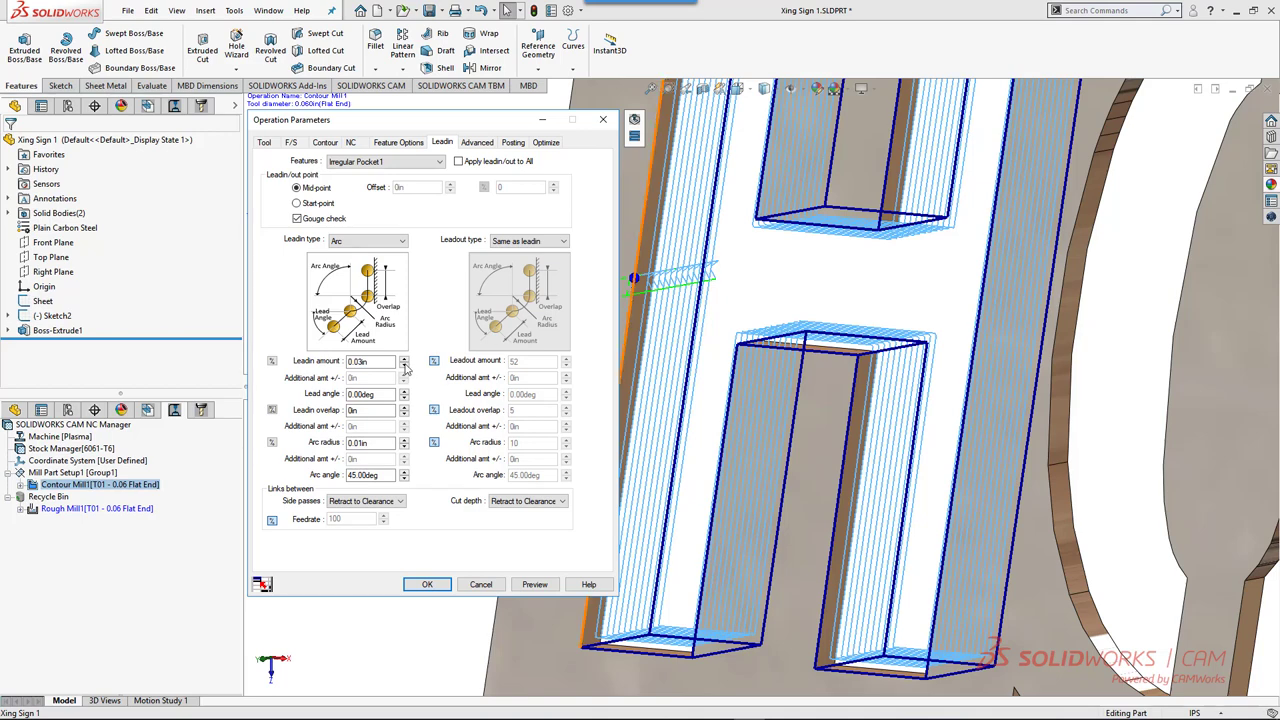
double_click(366, 362)
key("BackSpace")
type(".06")
left_click(372, 411)
double_click(379, 445)
key("BackSpace")
- Accept the Contour Mill1 parameters and return to the feature tree at Irregular Pocket1
left_click(427, 586)
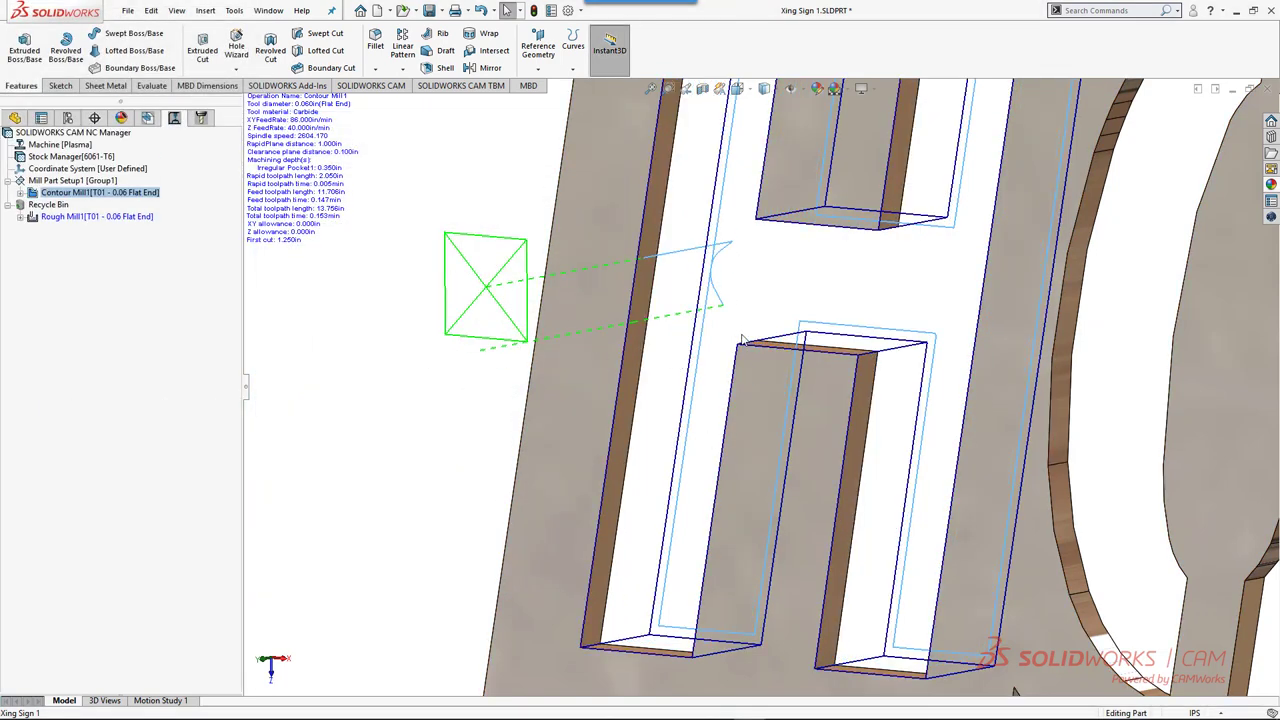
scroll(742, 340, "up", 2)
scroll(742, 340, "up", 2)
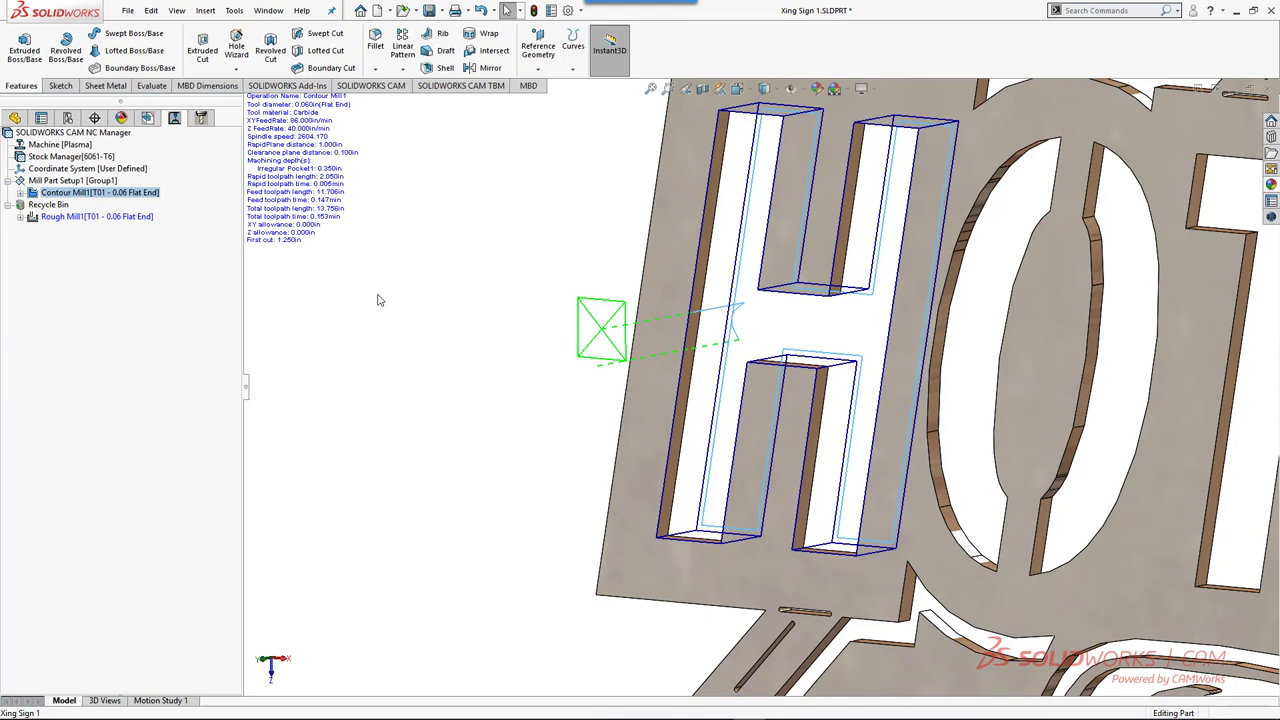
mouse_move(97, 198)
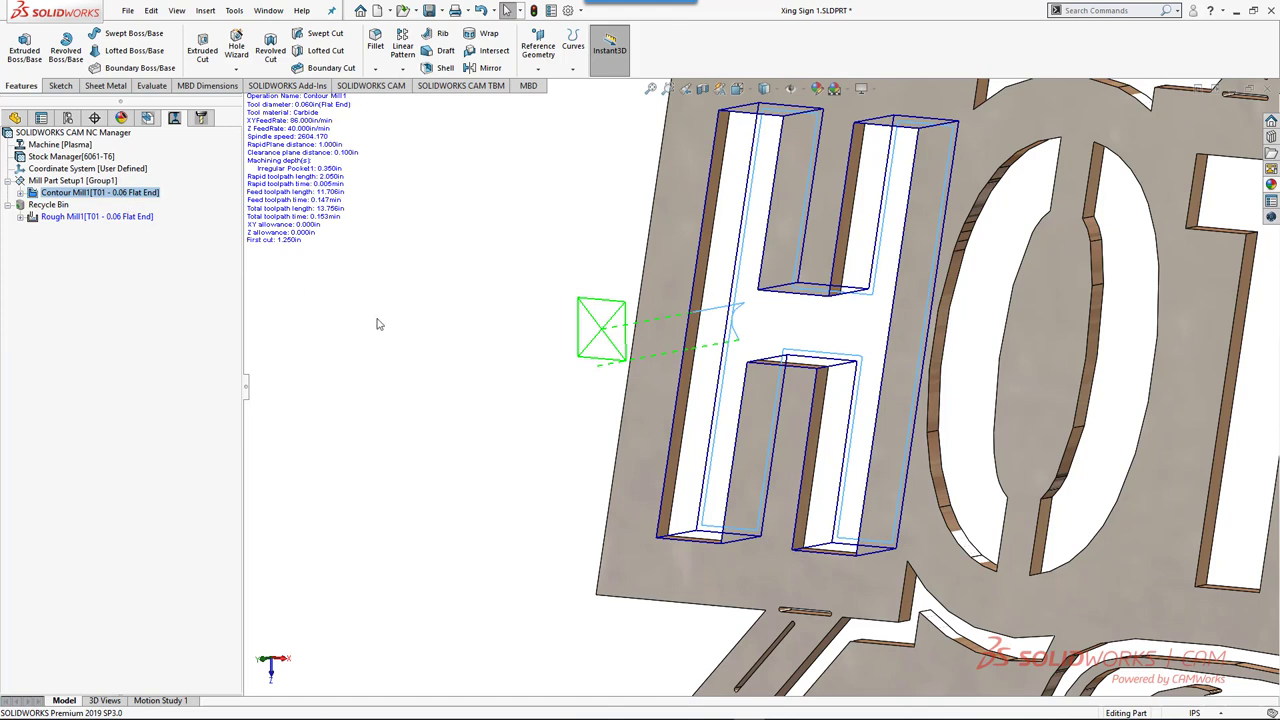
left_click(150, 119)
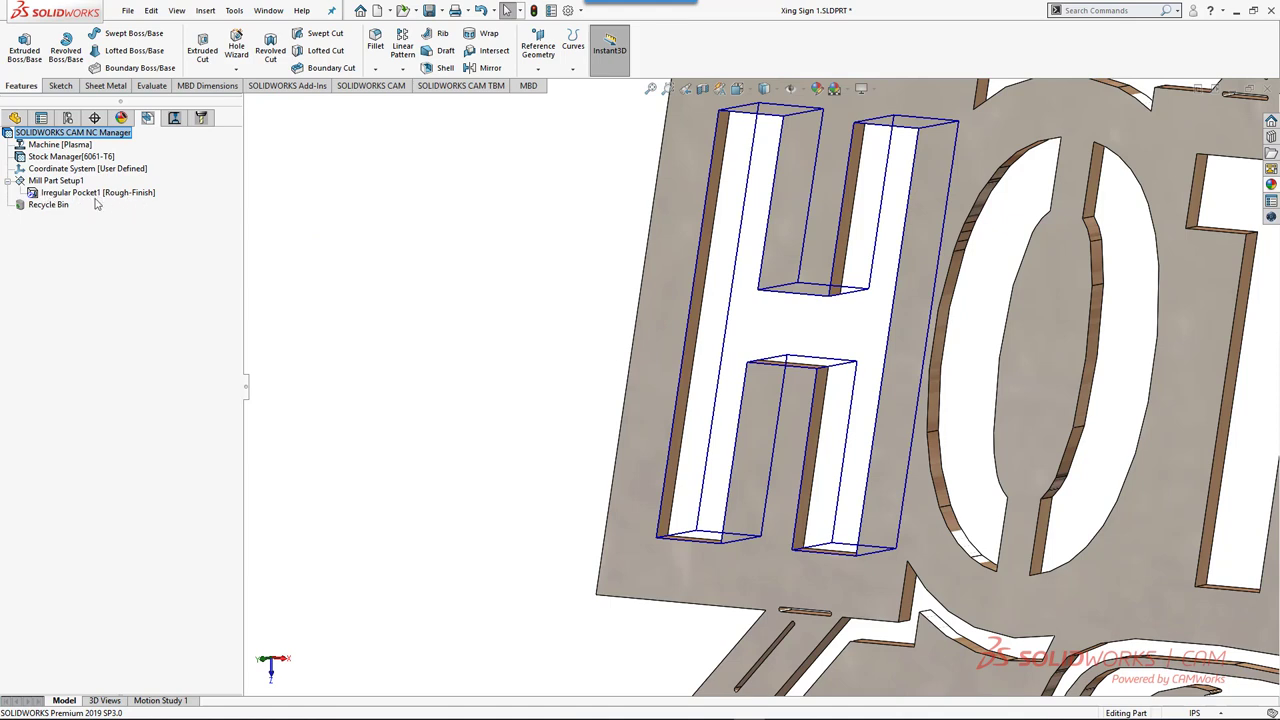
right_click(128, 197)
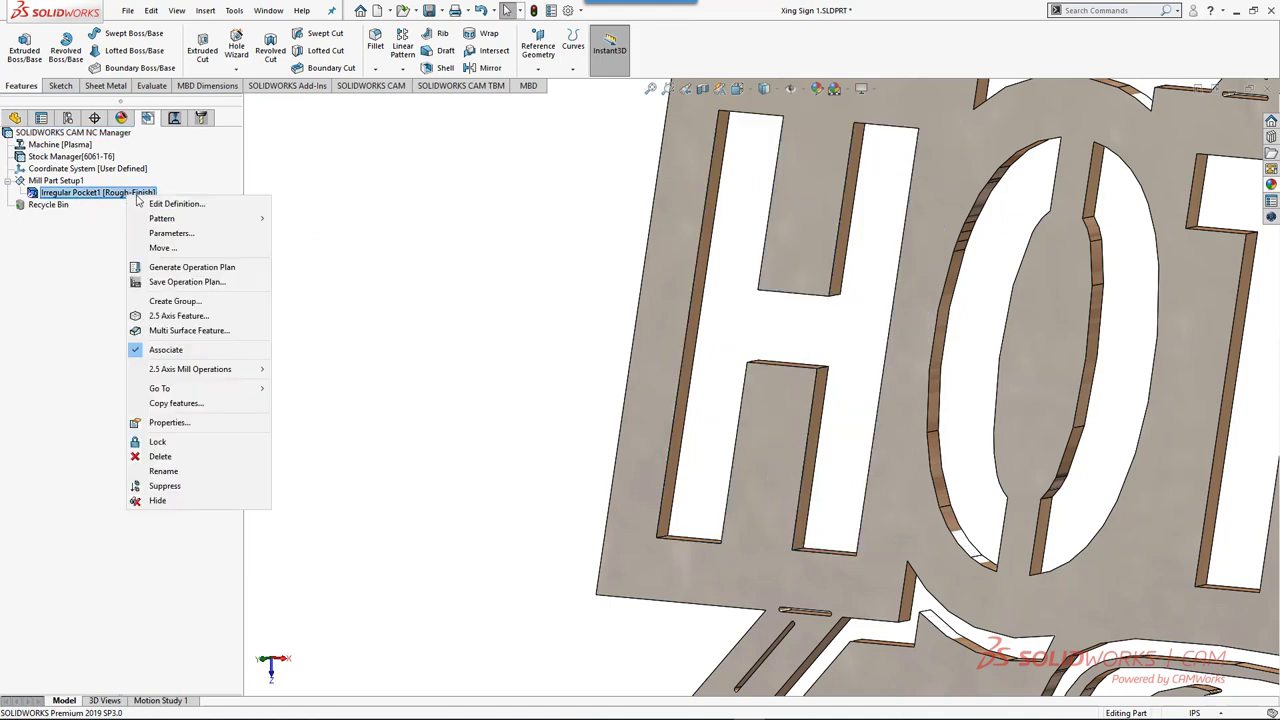
- Save Irregular Pocket1's operation plan as a new [New] strategy named 'The3DExperience'
left_click(196, 284)
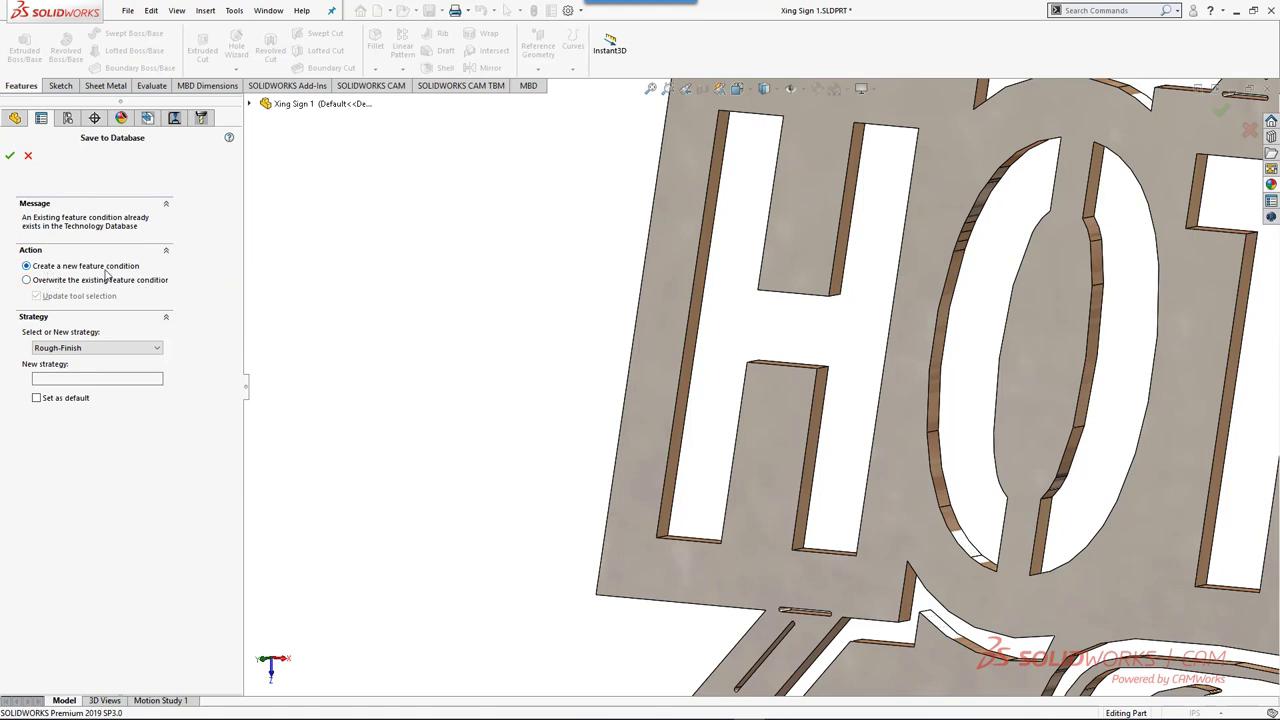
left_click(107, 349)
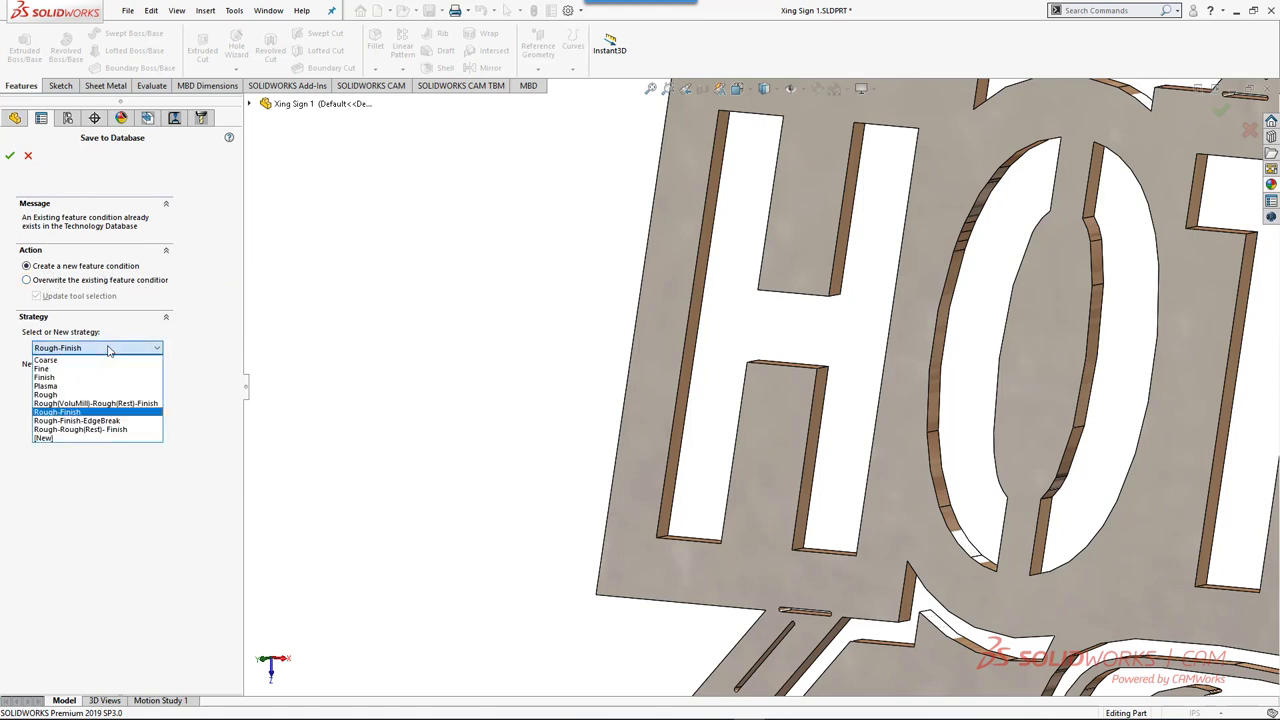
left_click(74, 439)
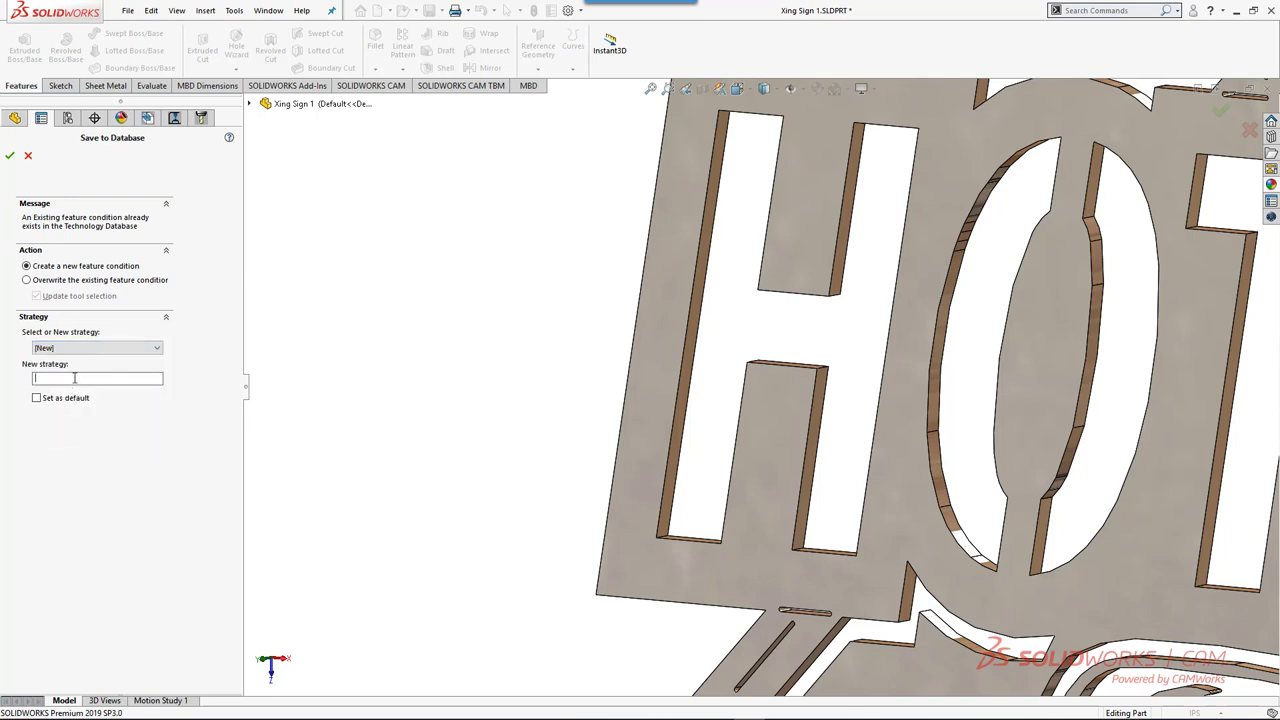
type("The3DExperience")
- Confirm the new strategy and set the feature condition's Box Width <= limit to 100
left_click(10, 156)
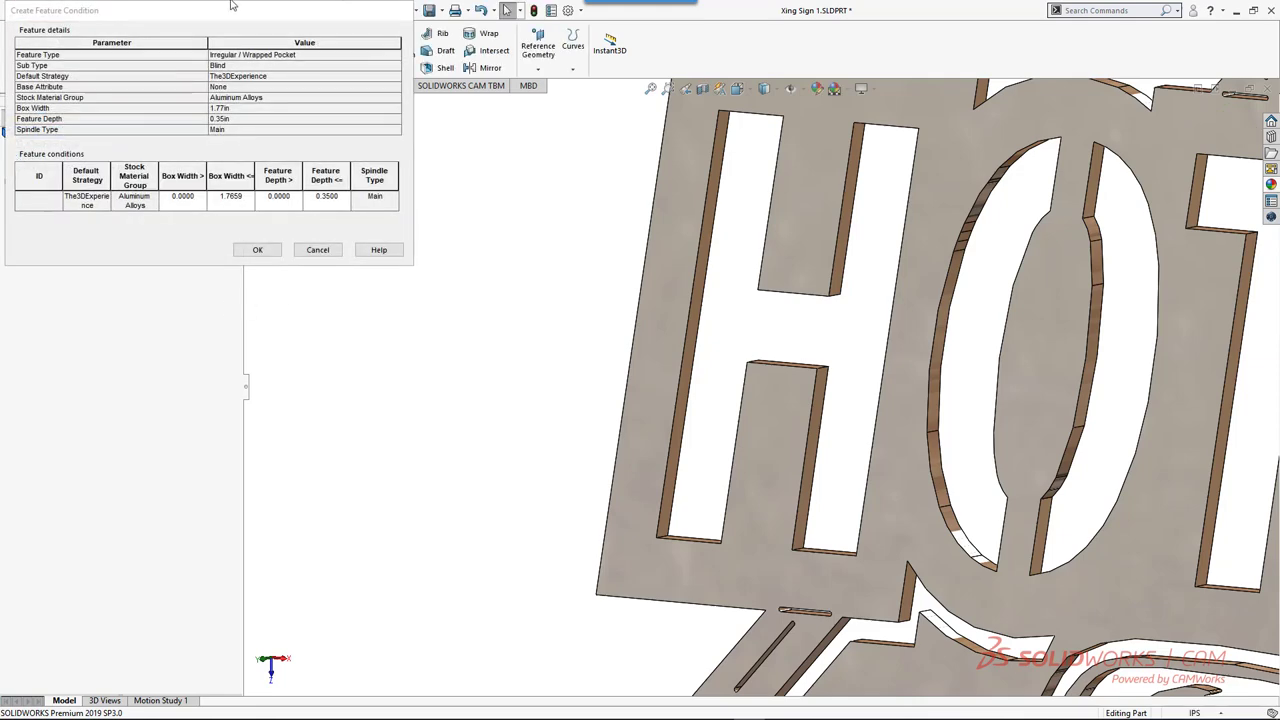
left_click_drag(229, 11, 252, 136)
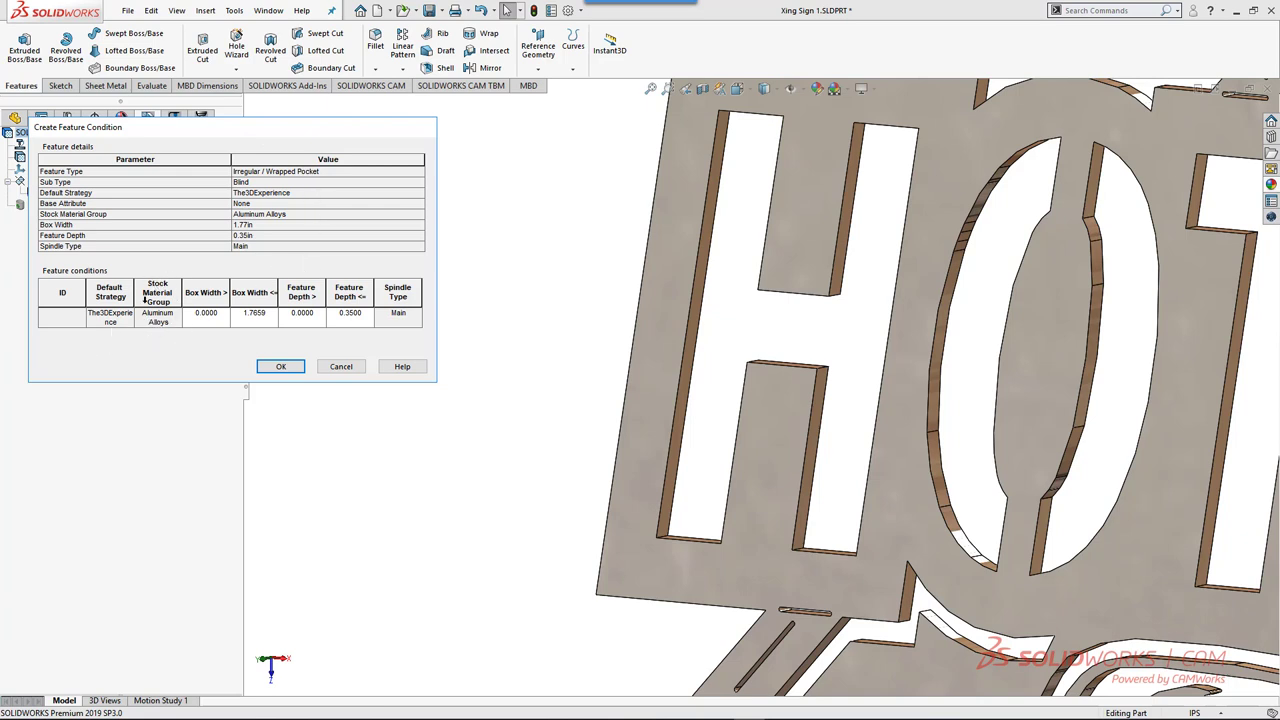
left_click_drag(211, 128, 223, 262)
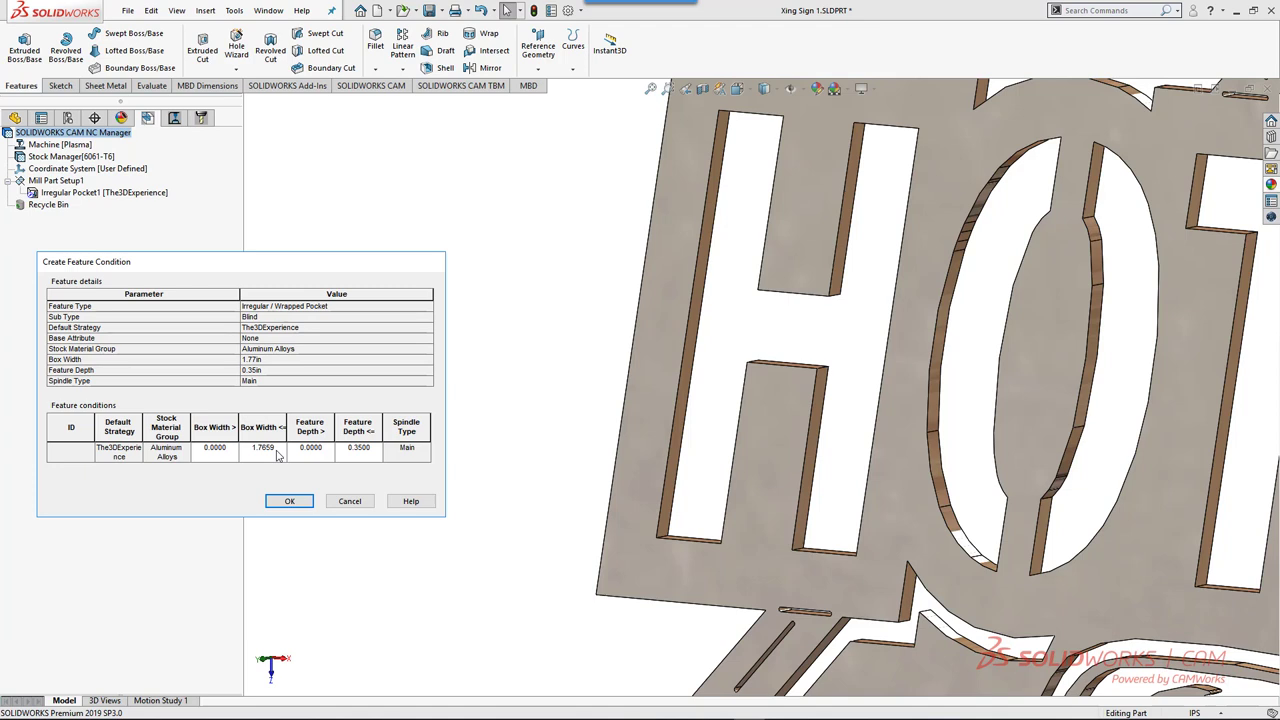
left_click(278, 450)
left_click_drag(280, 448, 205, 449)
type("100")
left_click(322, 455)
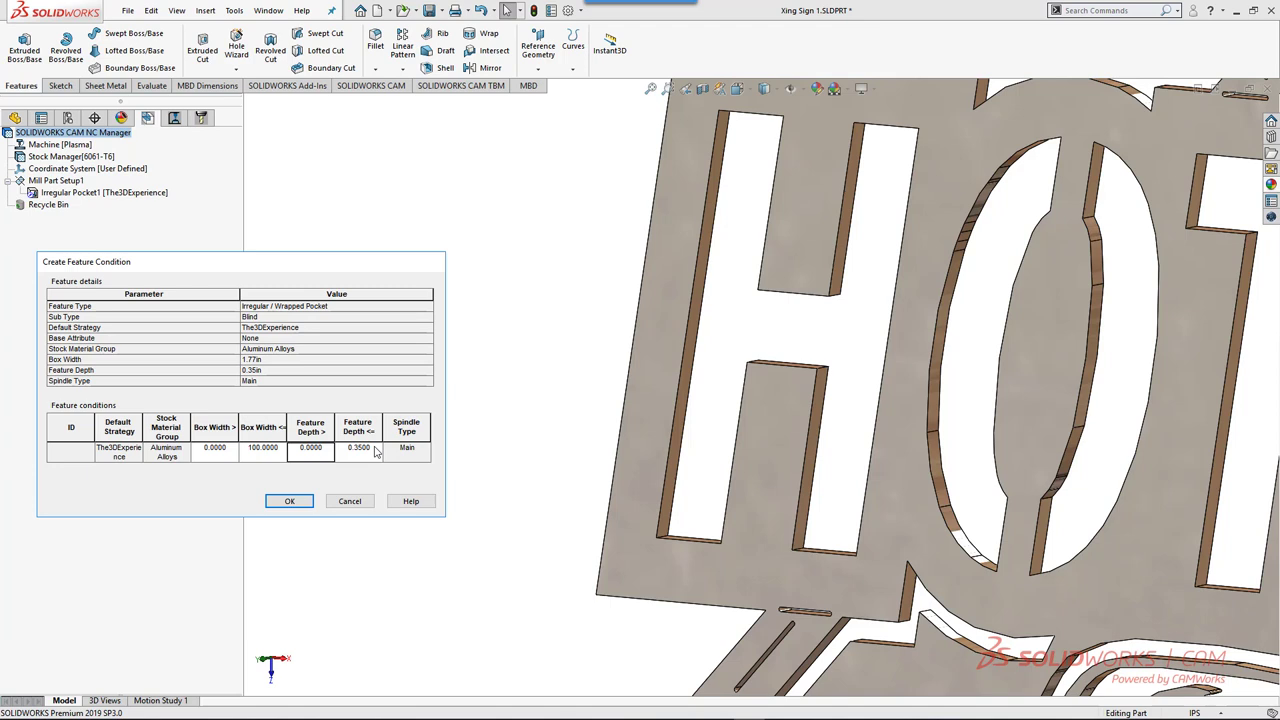
- Set Feature Depth <= to 1.25 and save the The3DExperience feature condition
left_click(377, 452)
type("01")
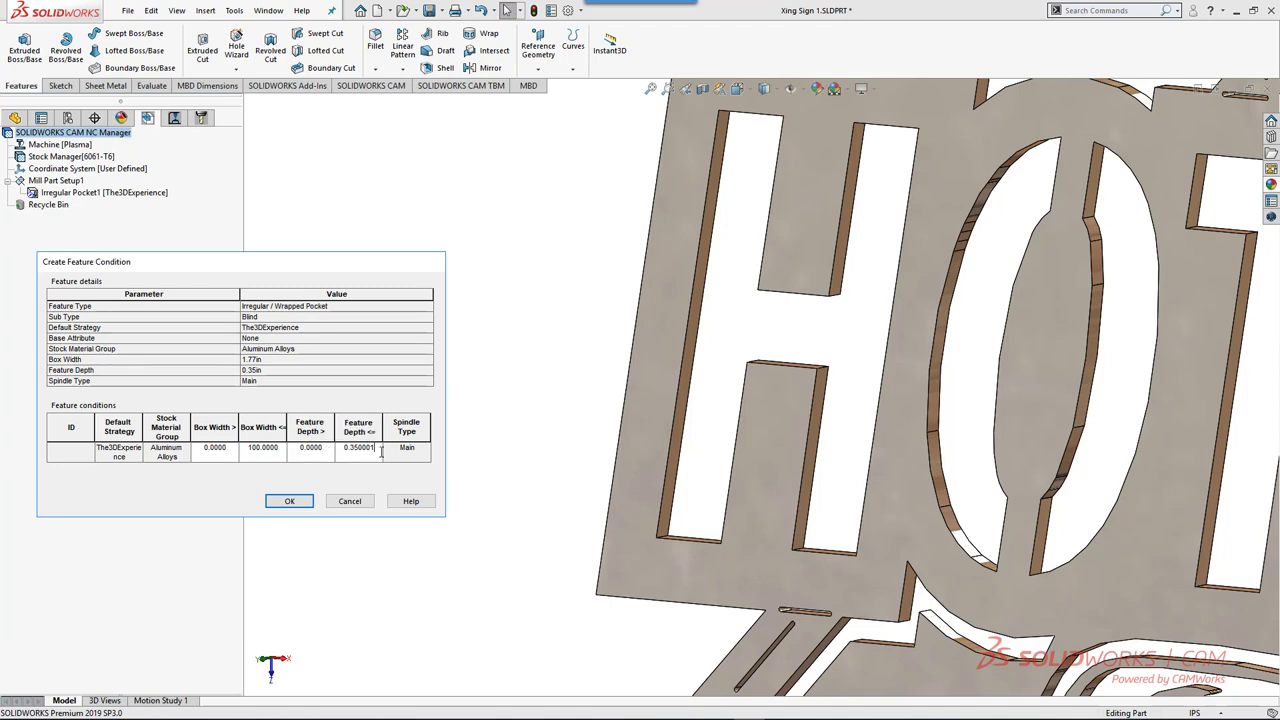
double_click(372, 452)
type("1.5")
key("BackSpace")
type("25")
left_click(298, 502)
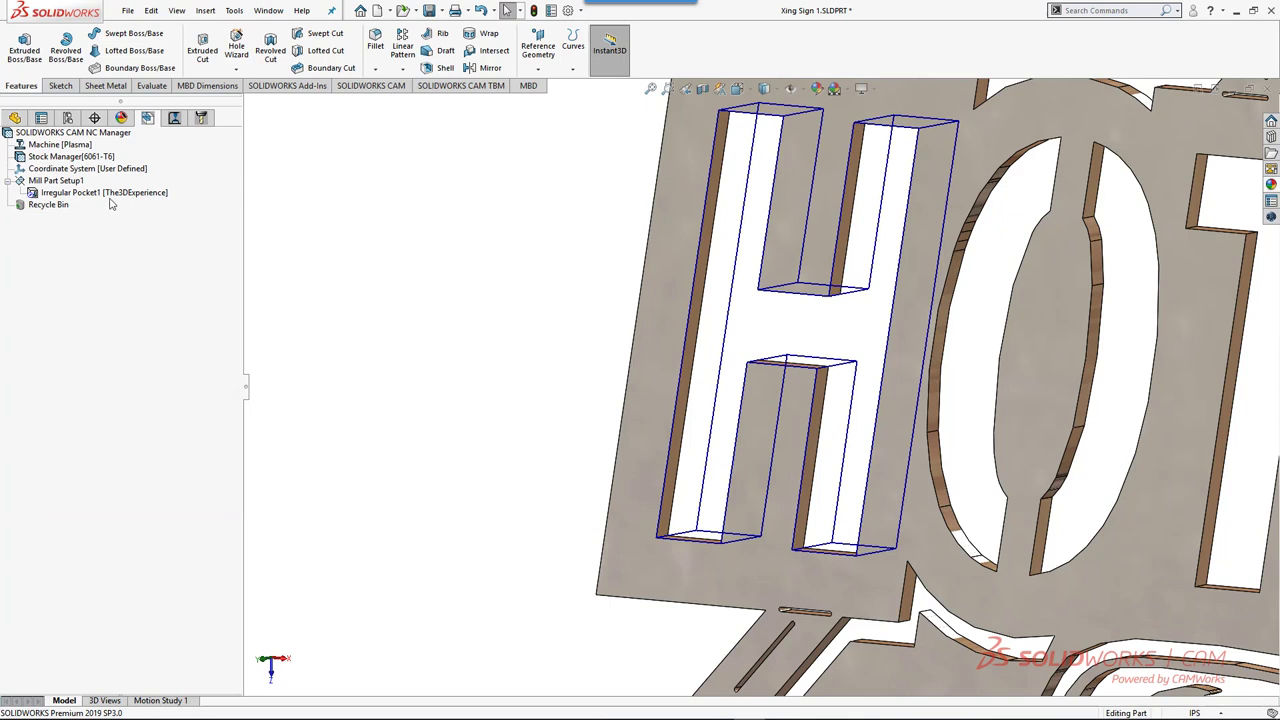
- Start a new 2.5 axis feature from the O's outer and inner edges
right_click(67, 182)
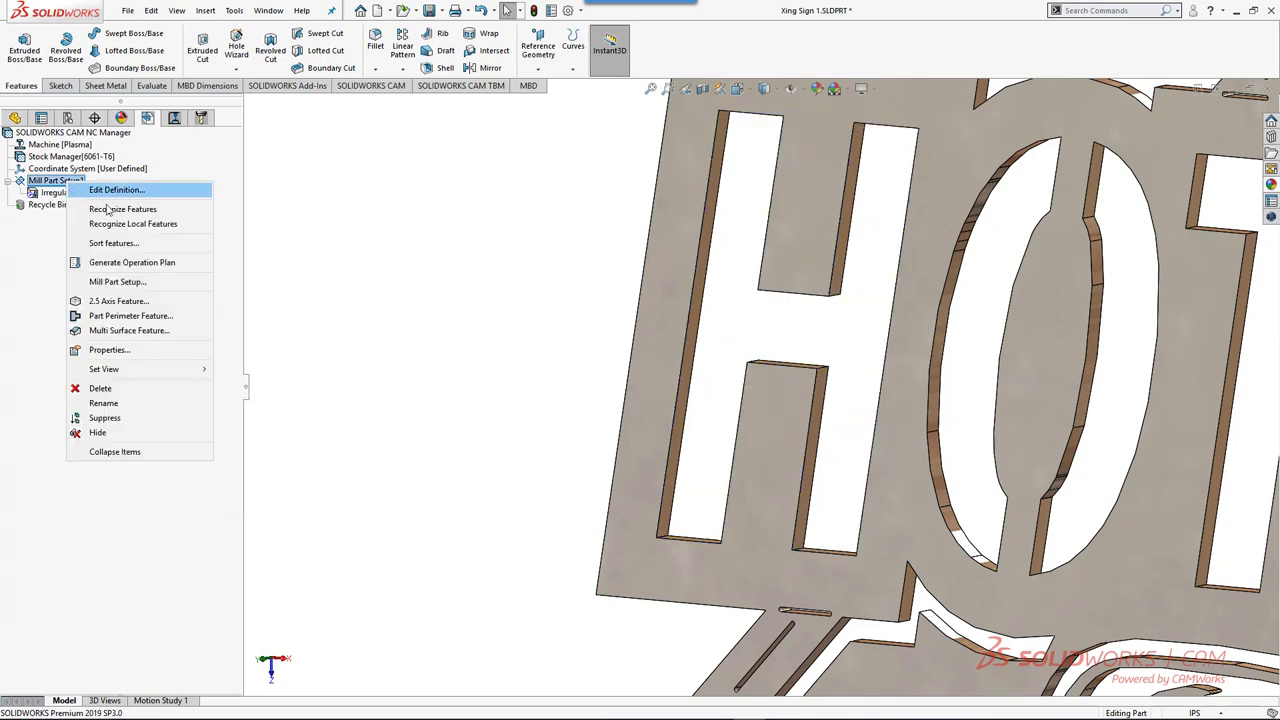
left_click(146, 301)
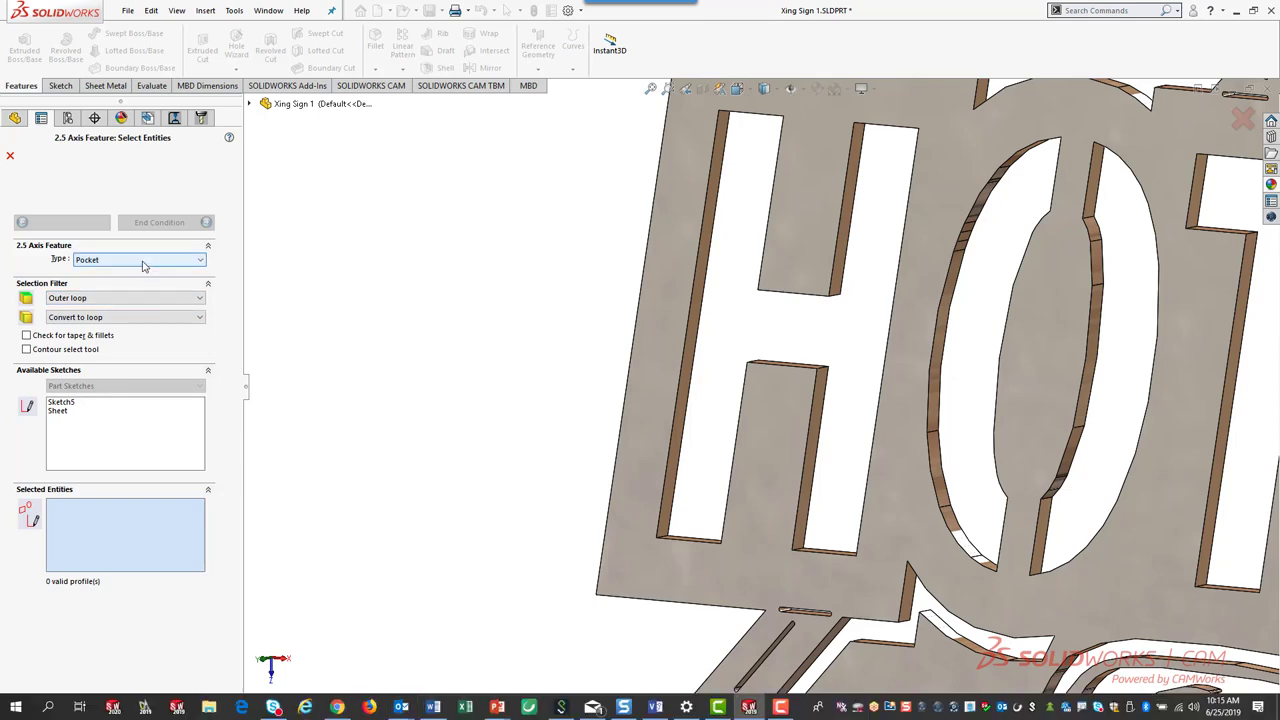
left_click(928, 392)
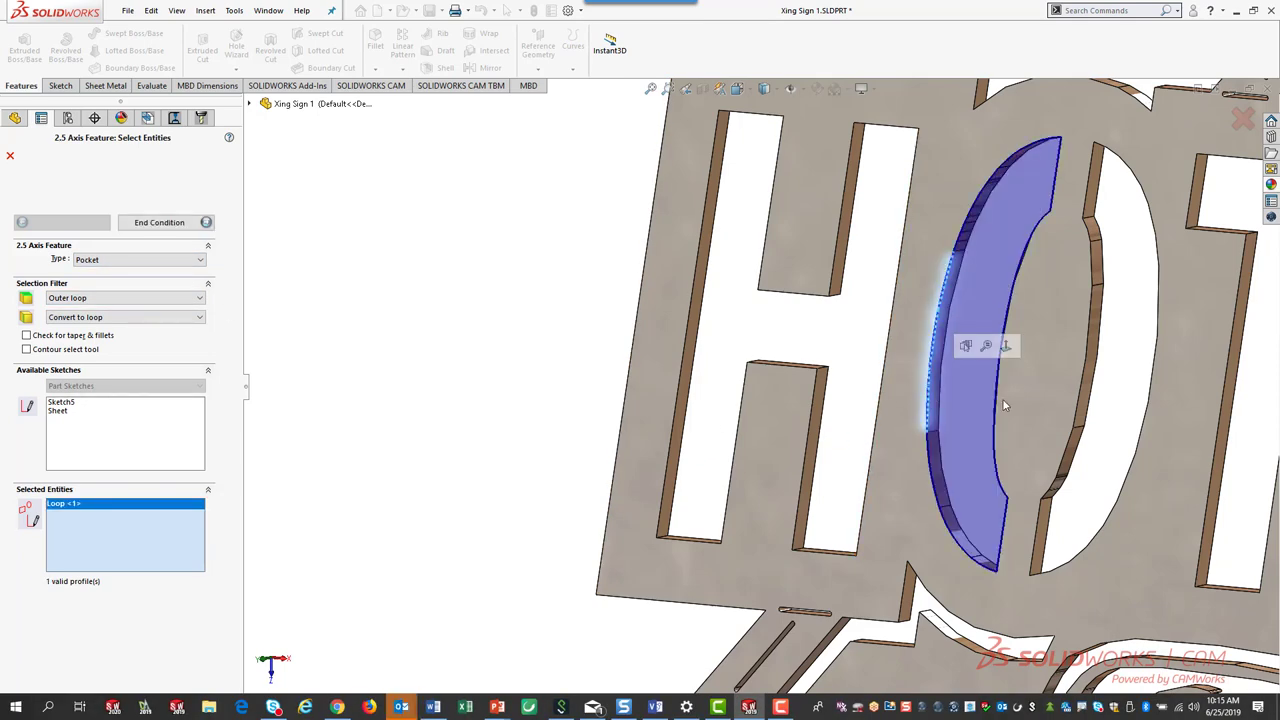
left_click(1083, 400)
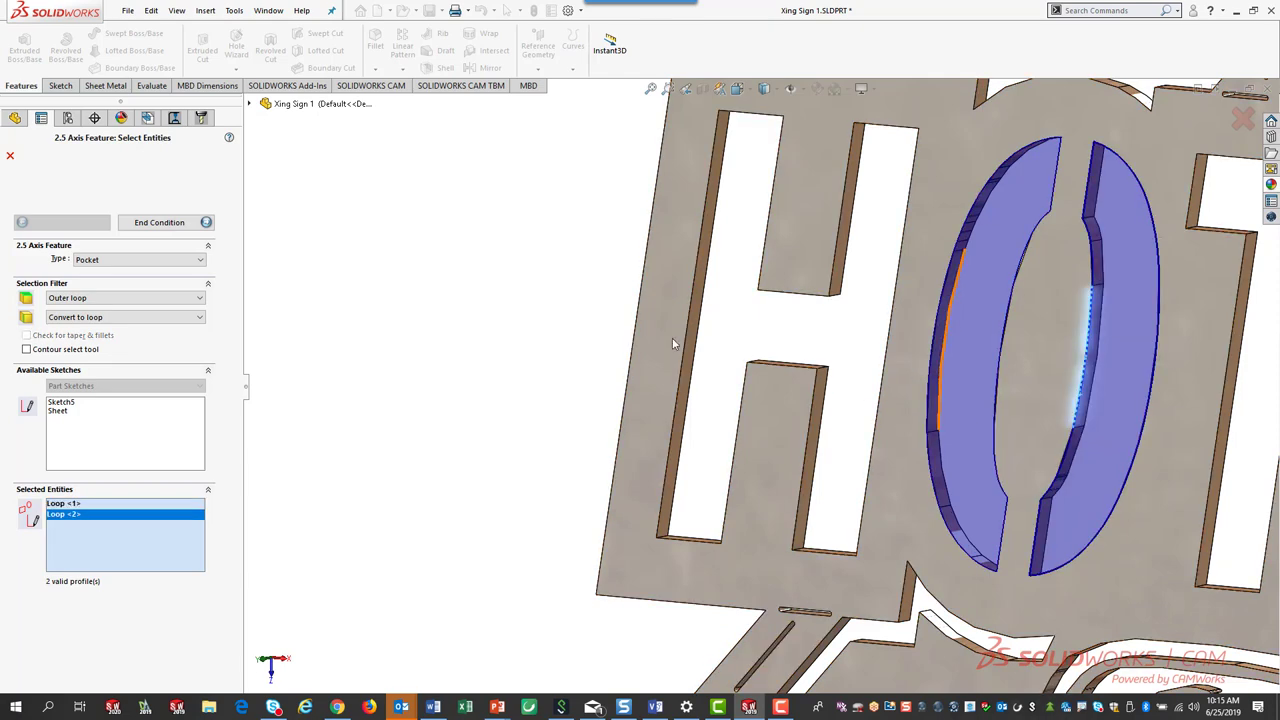
- Make the O pockets cut up to stock with The3DExperience strategy and accept them
left_click(155, 222)
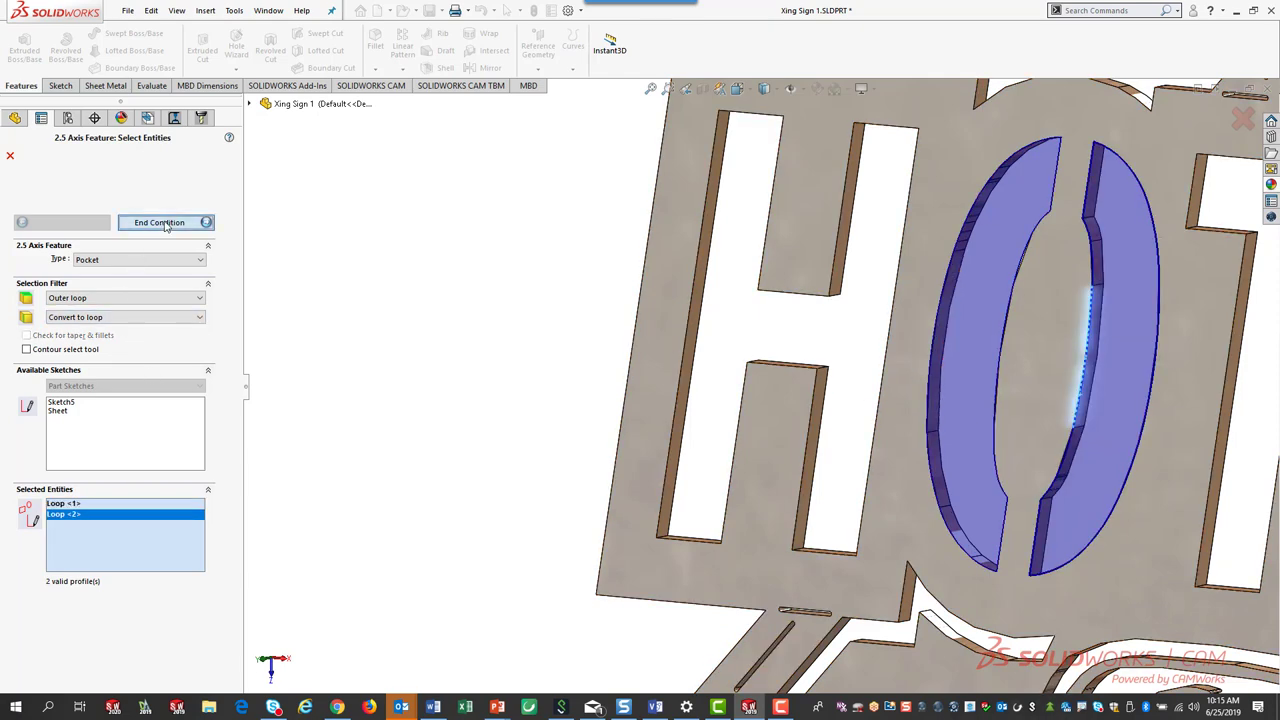
left_click(90, 355)
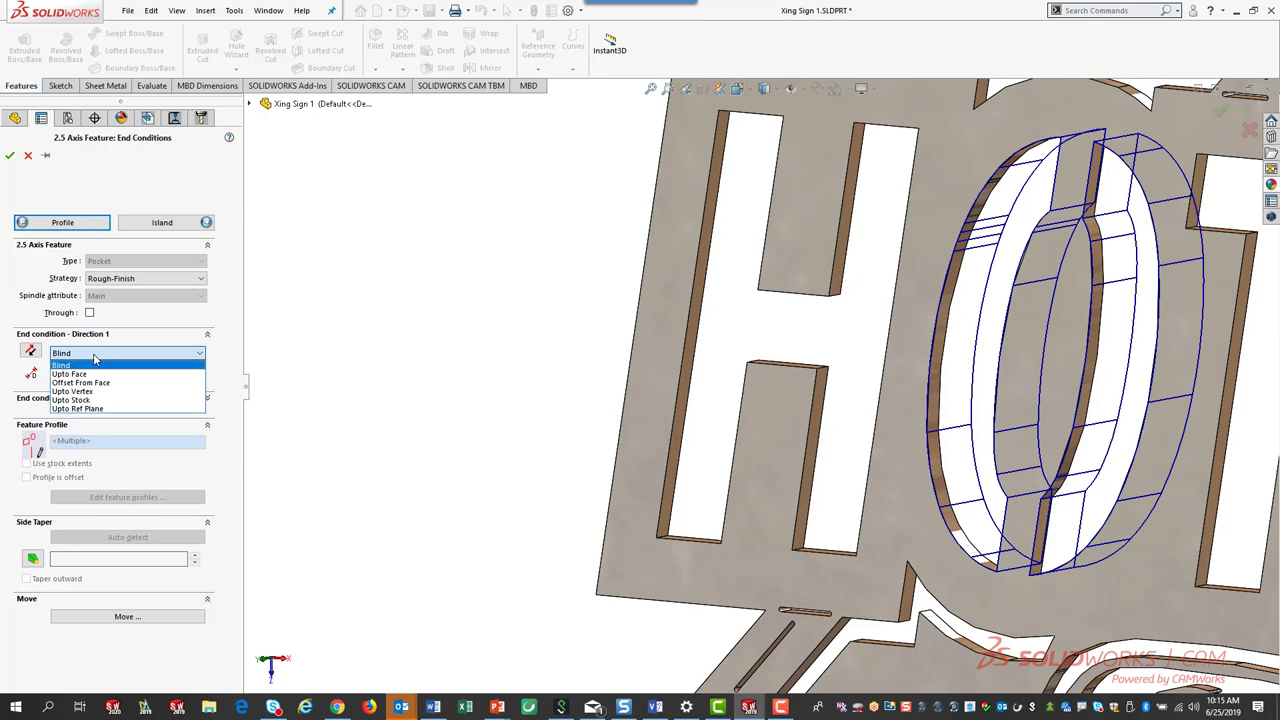
left_click(127, 385)
left_click(168, 278)
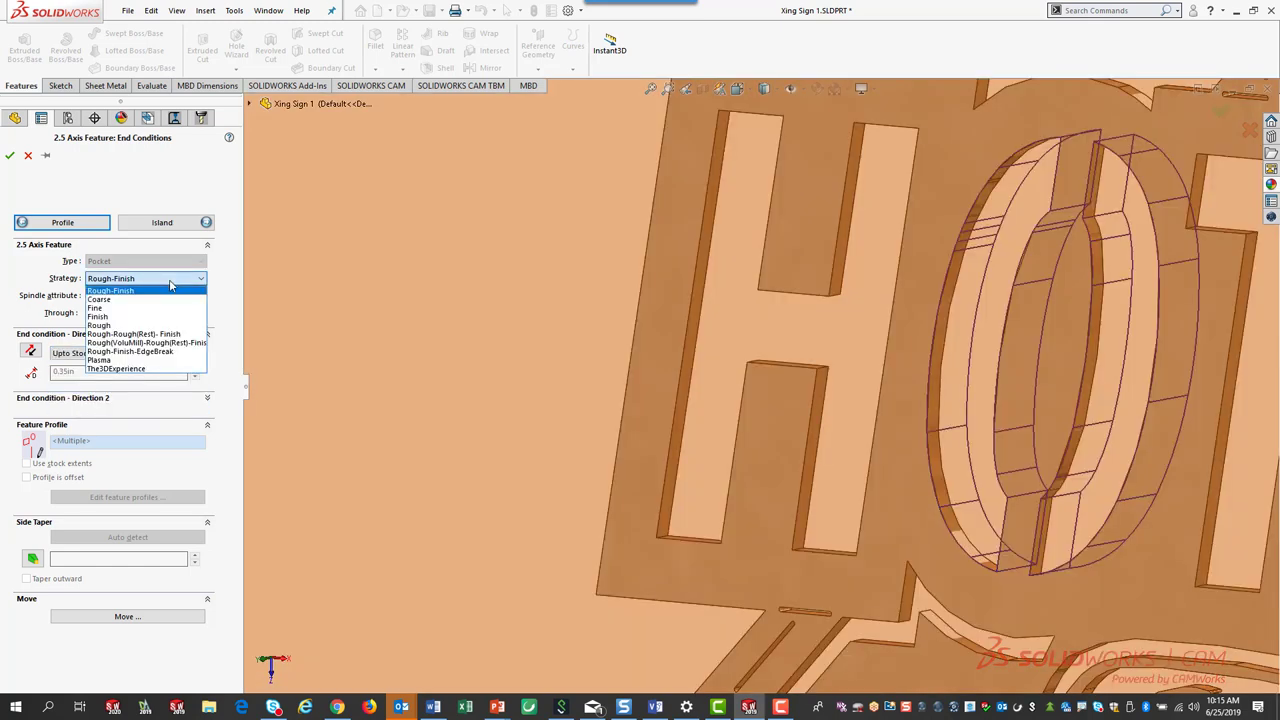
left_click(152, 369)
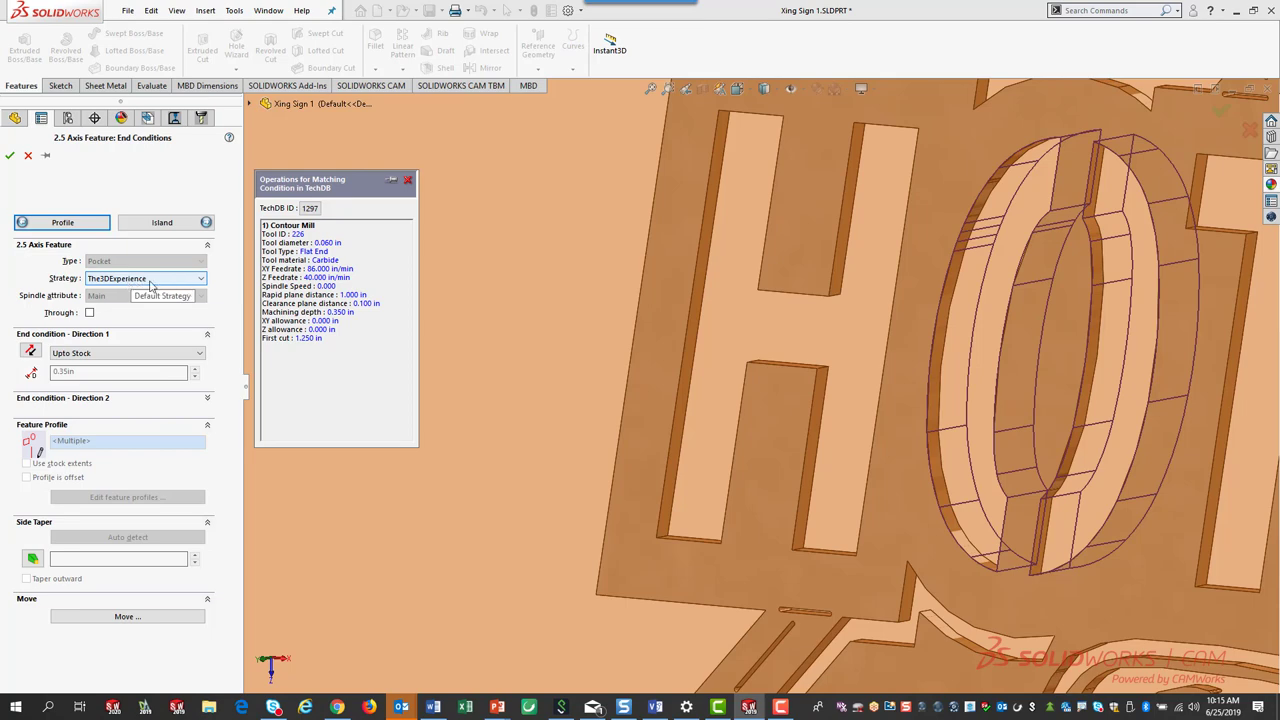
left_click(11, 155)
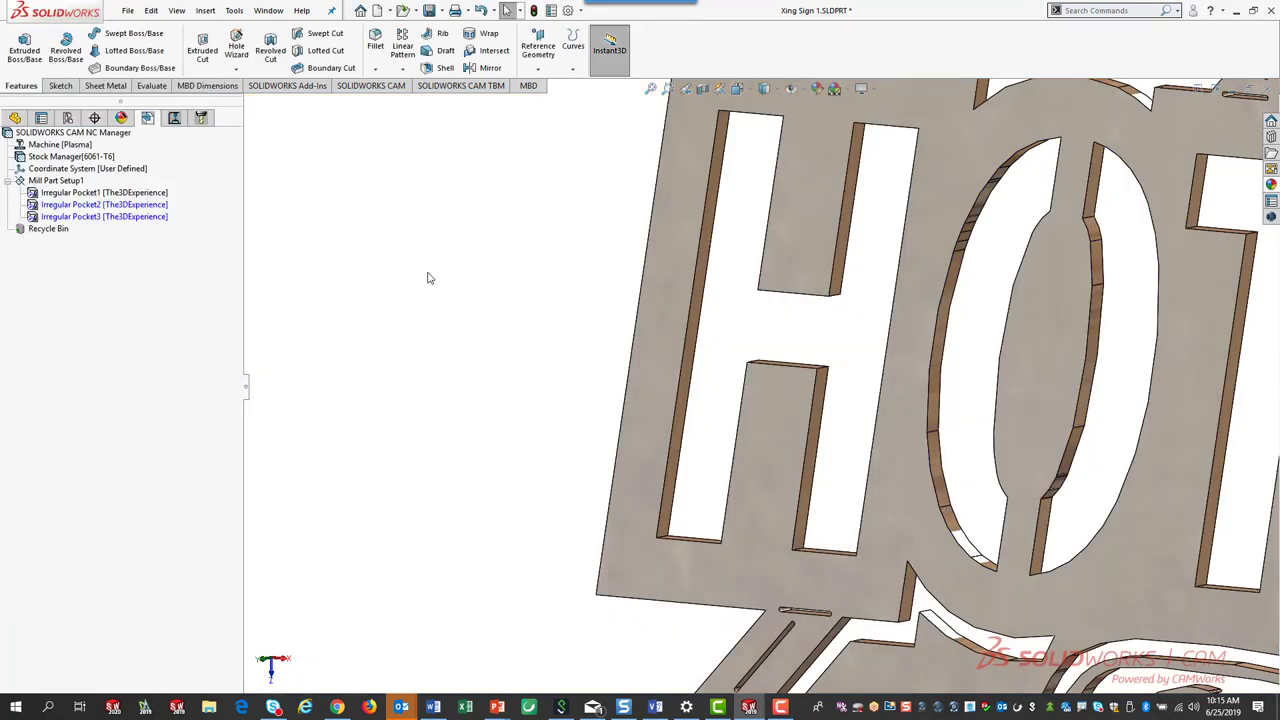
- Generate an operation plan for Irregular Pocket2 and Irregular Pocket3 around the letter O
left_click(133, 205)
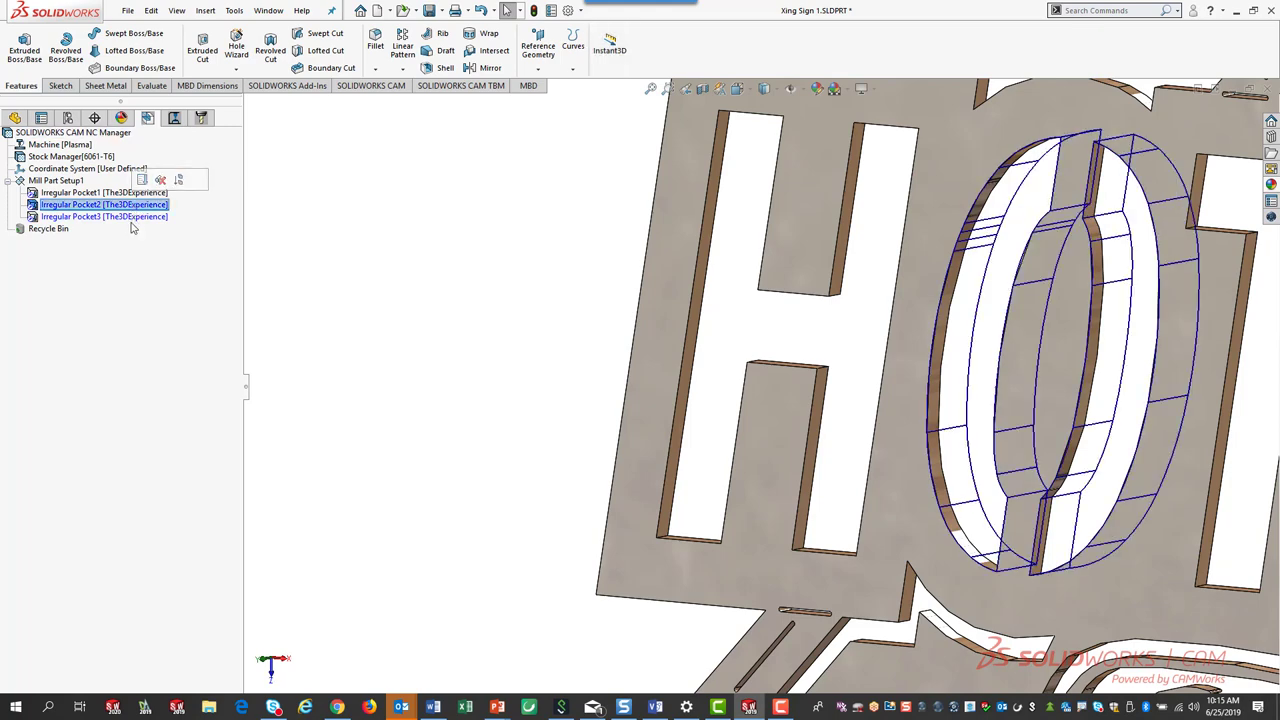
left_click(132, 217, "ctrl")
right_click(132, 217)
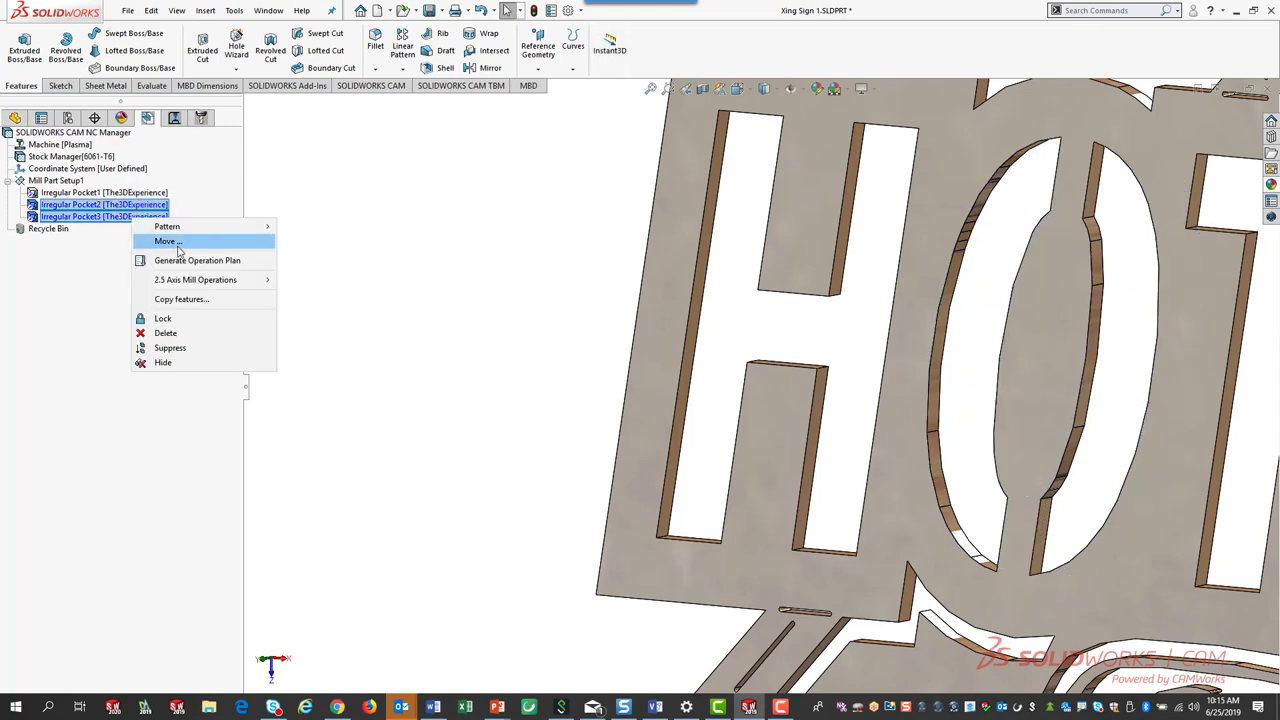
left_click(180, 262)
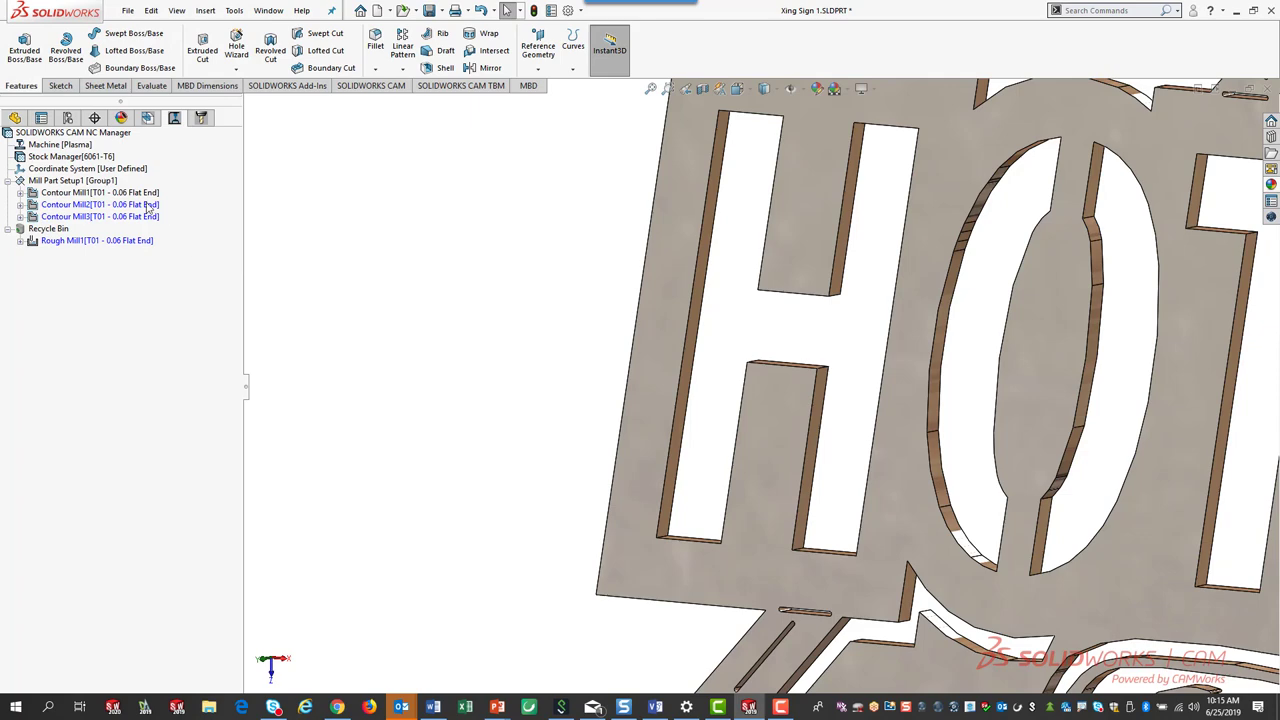
- Generate toolpaths for Contour Mill2 and Contour Mill3 to cut the O's two loops
left_click(147, 205)
left_click(147, 217, "ctrl")
right_click(147, 219)
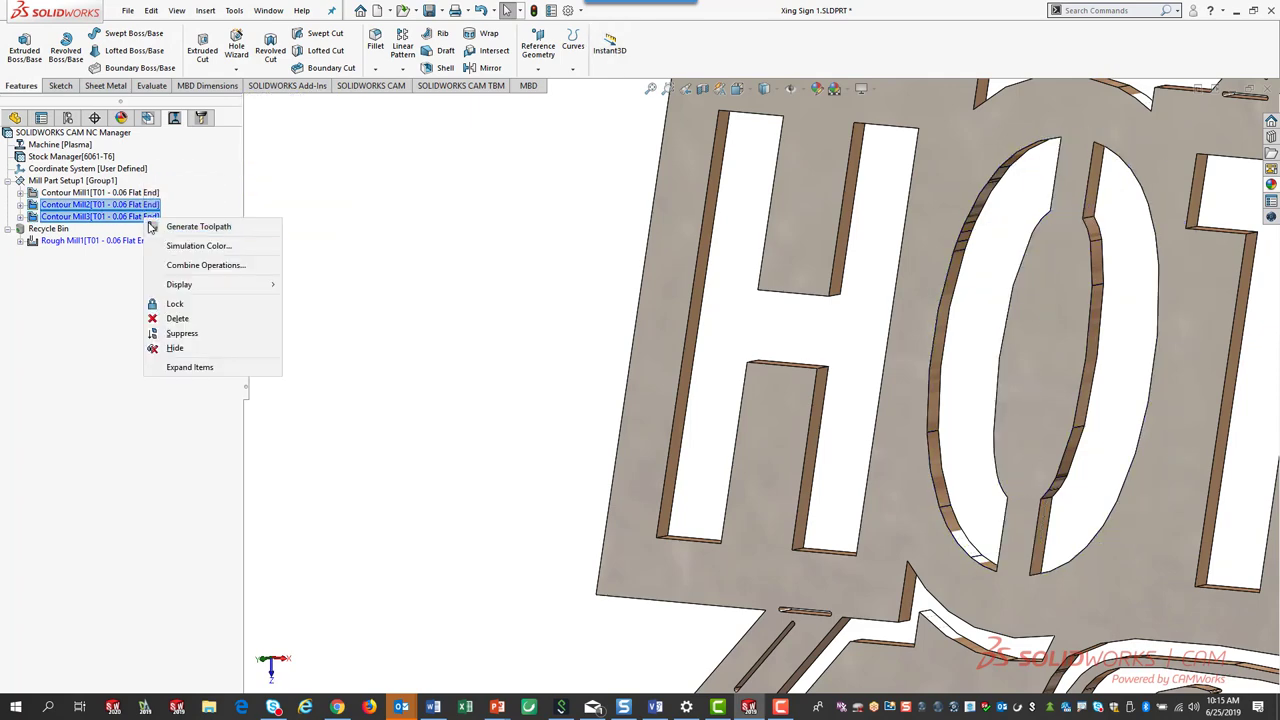
left_click(196, 227)
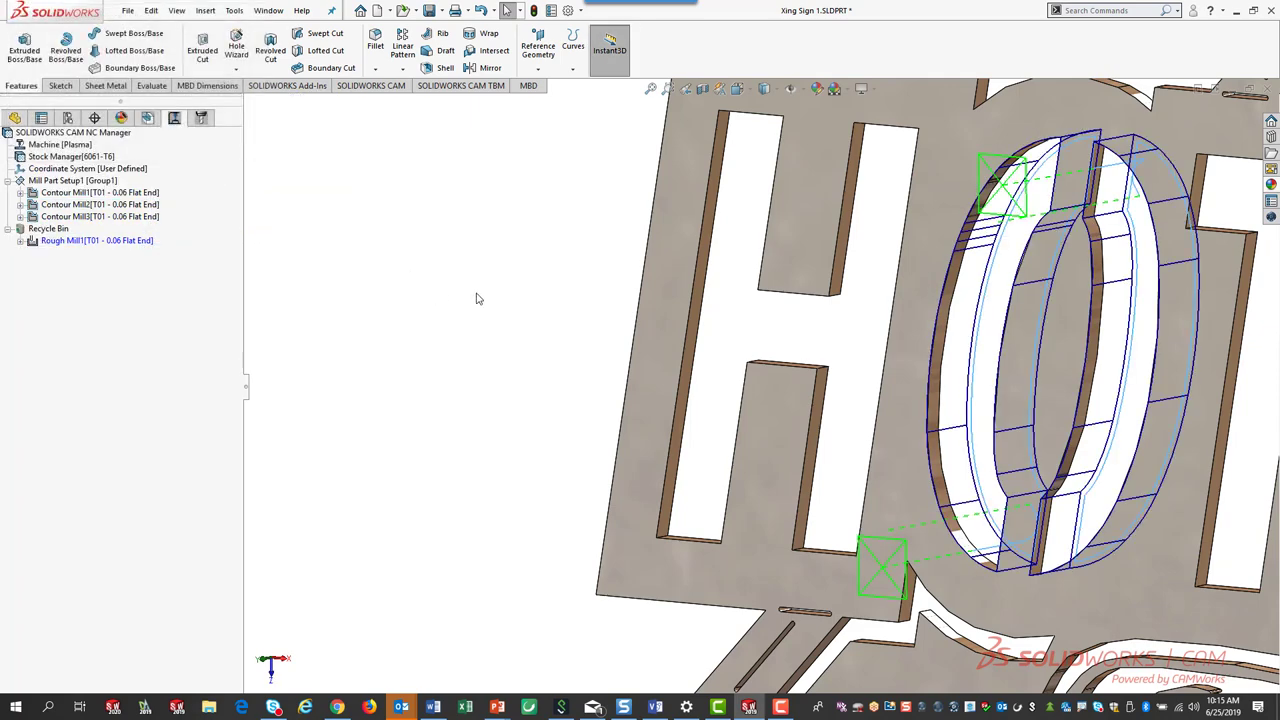
middle_click_drag(610, 302, 262, 291, "ctrl")
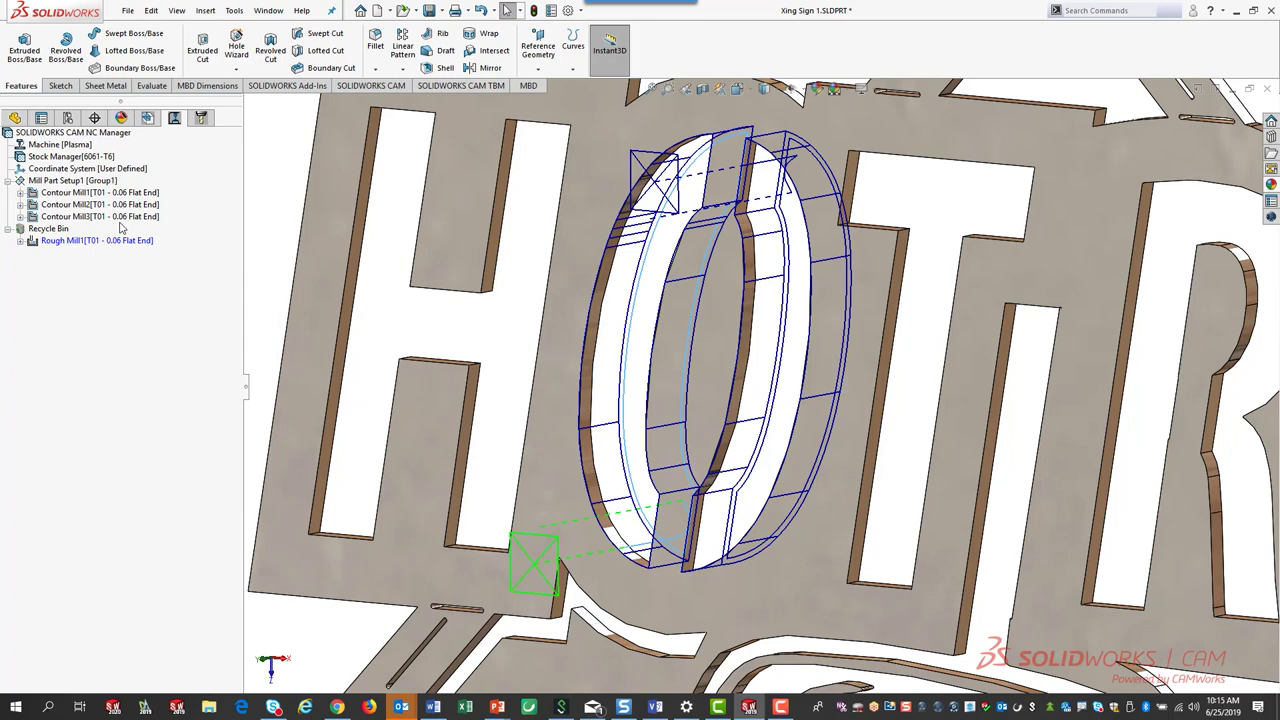
- Apply The3DExperience as the default strategy for Irregular/Wrapped Pocket
left_click(386, 87)
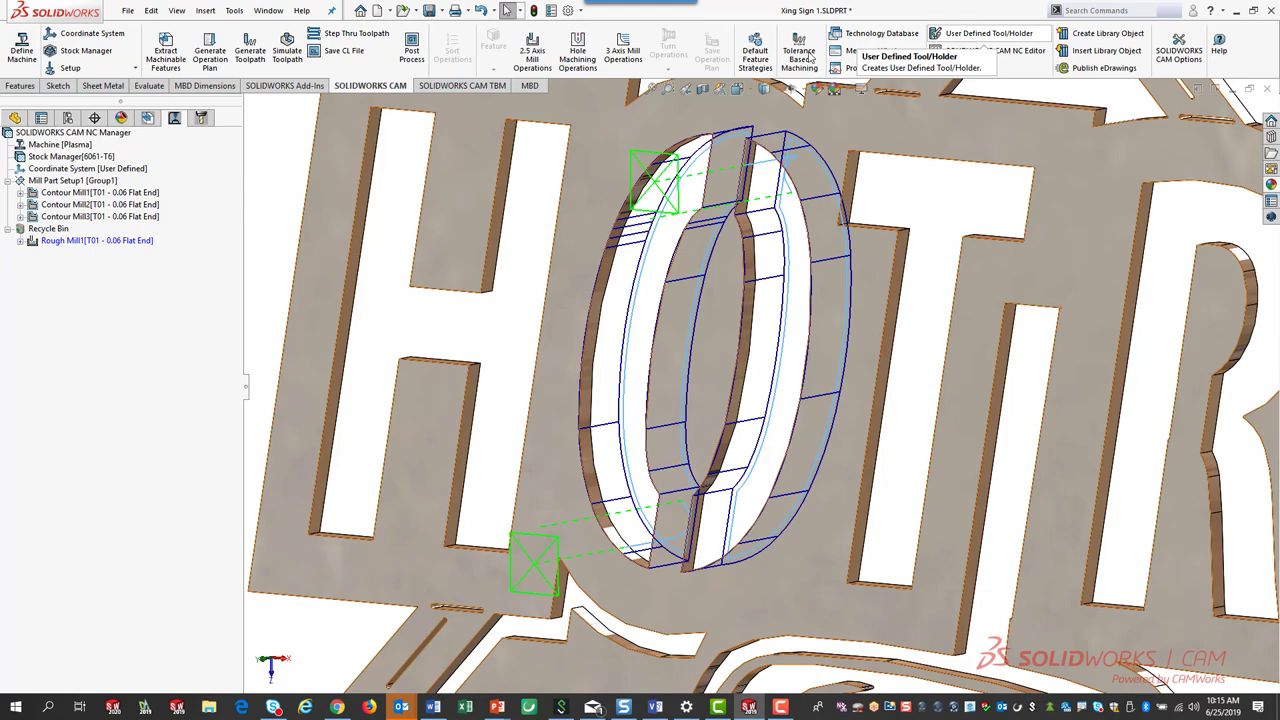
left_click(755, 52)
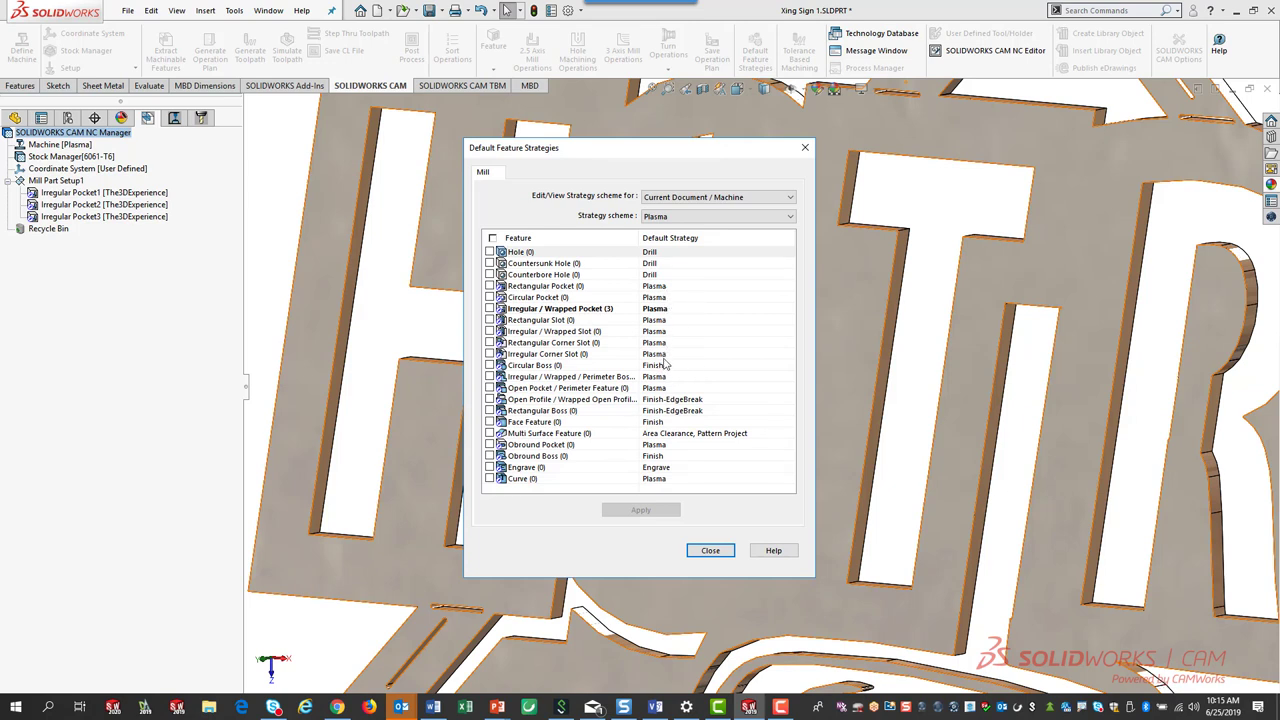
left_click(668, 310)
left_click(668, 310)
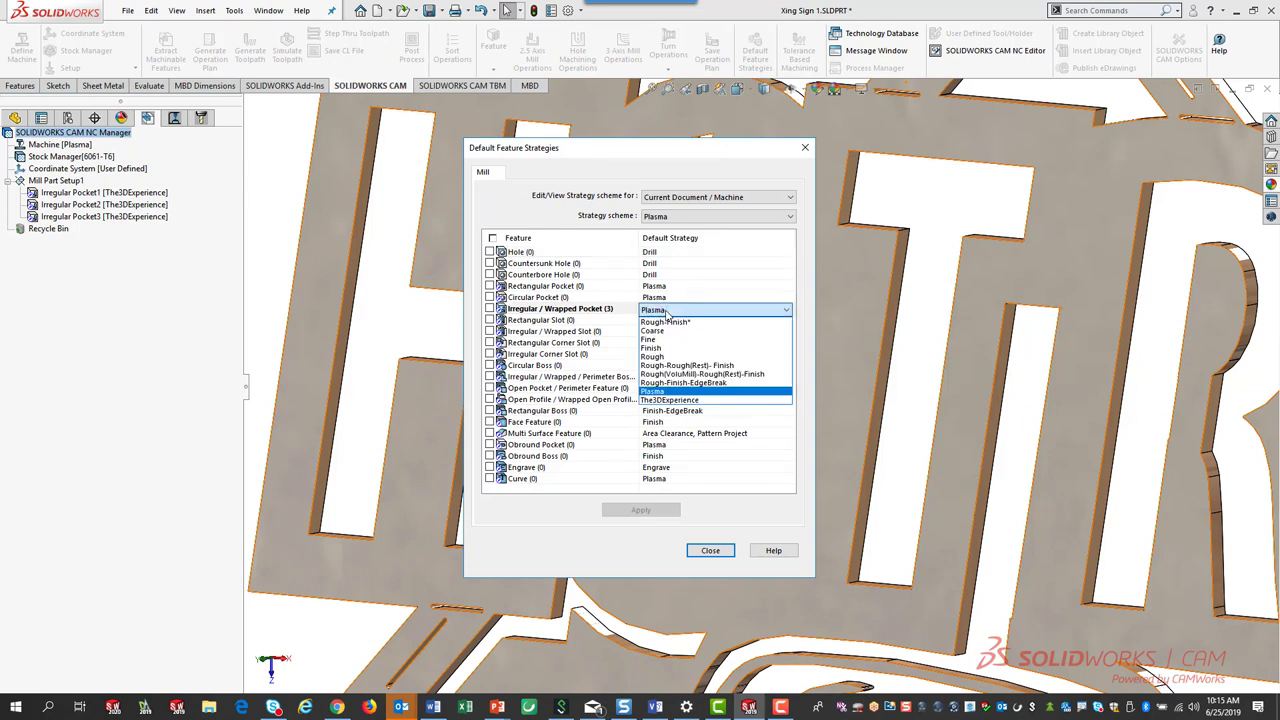
left_click(677, 400)
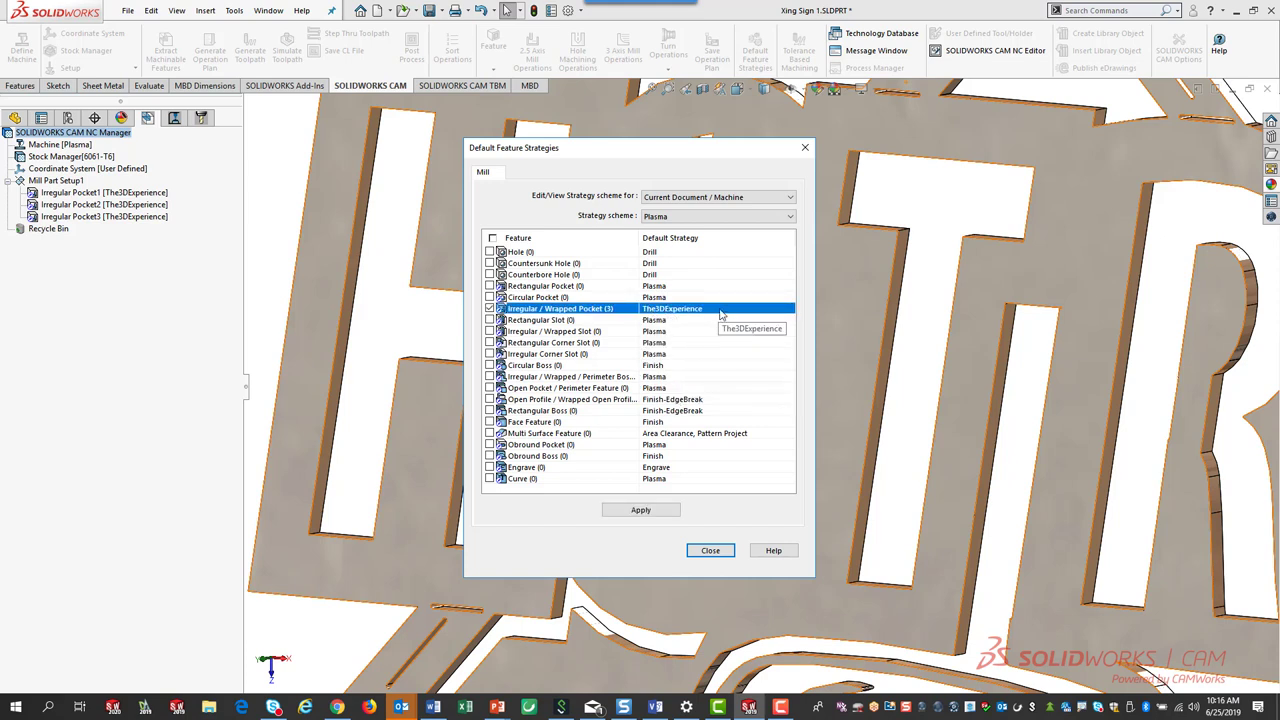
left_click(659, 512)
- Revert the Irregular/Wrapped Pocket default strategy to Plasma and close the dialog
left_click(709, 314)
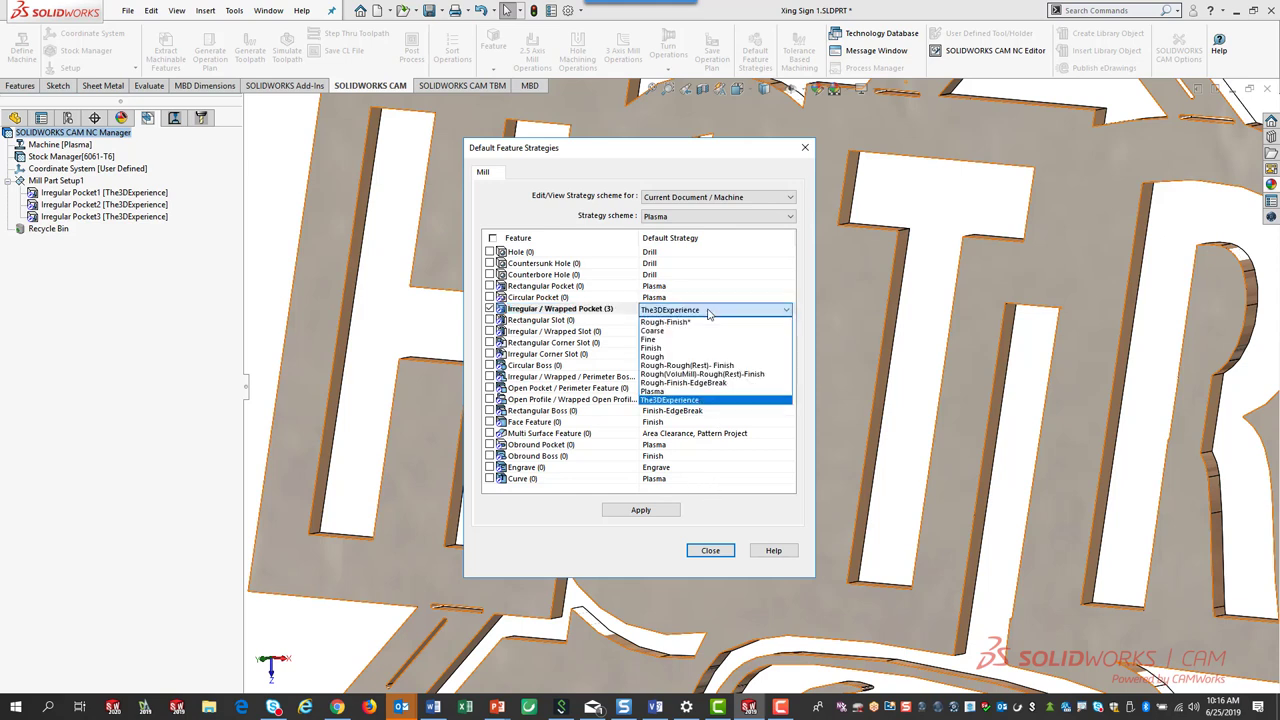
left_click(677, 391)
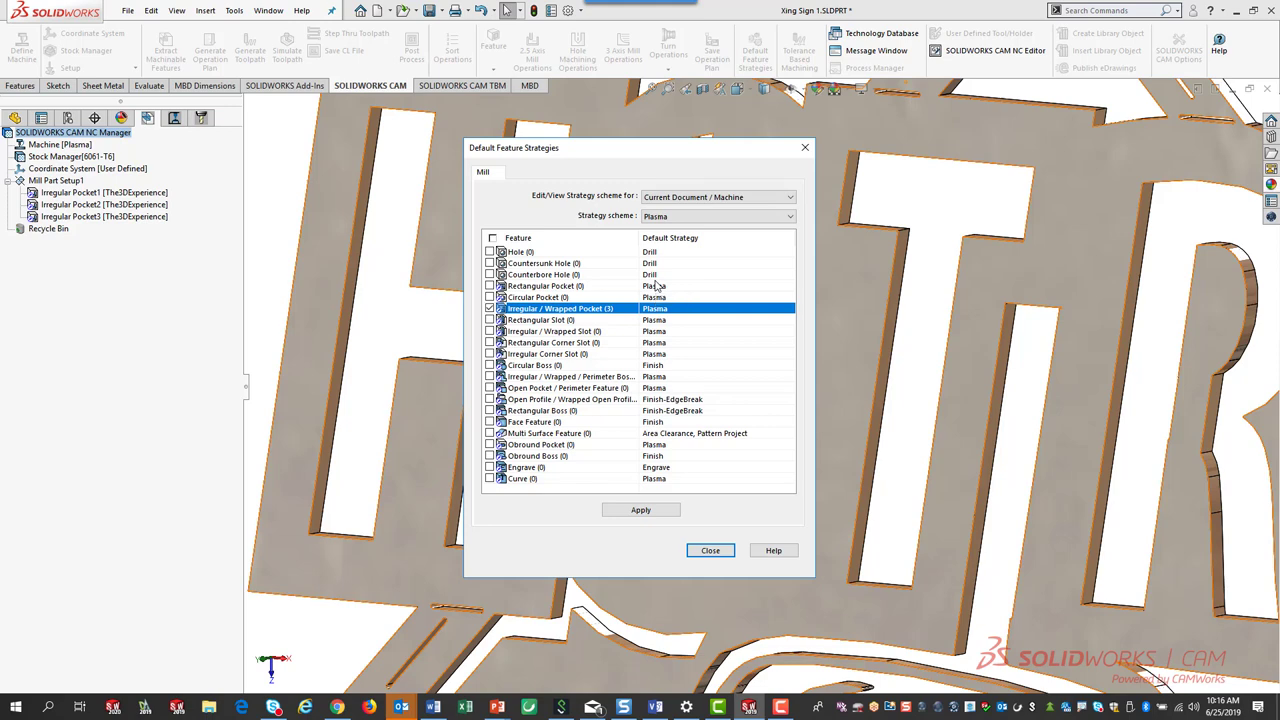
left_click(710, 550)
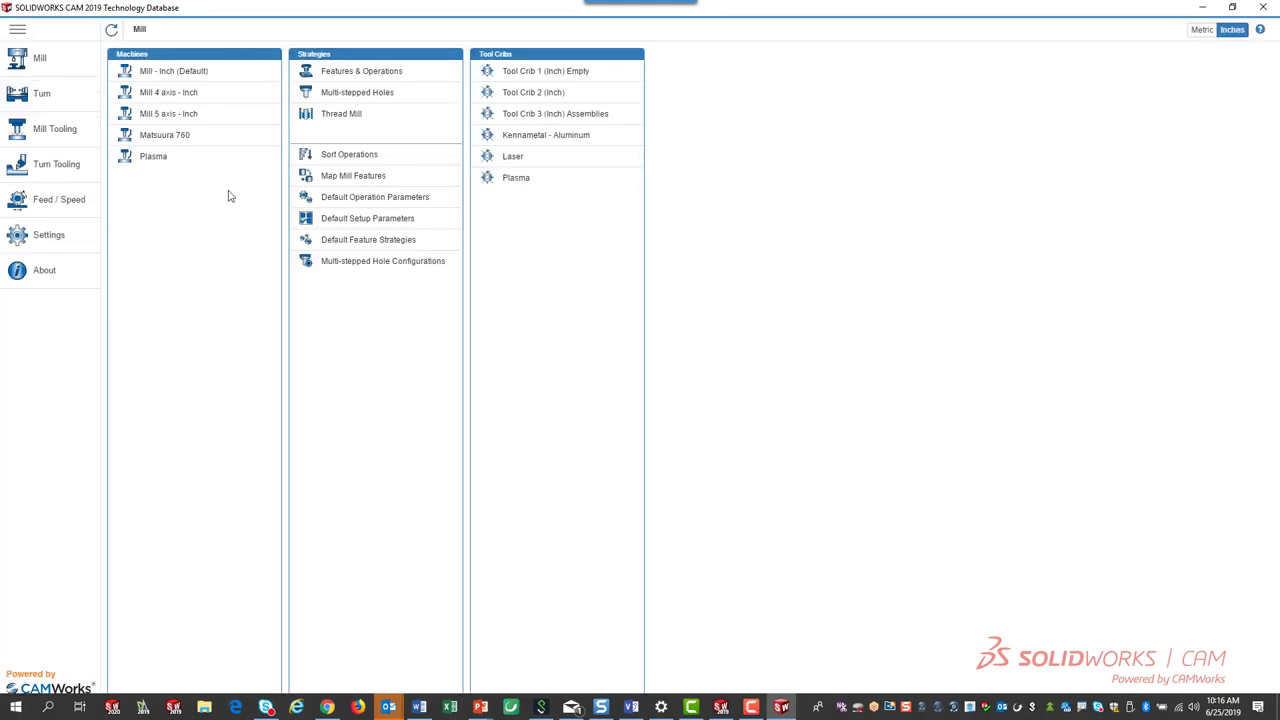
- View the Plasma set under Default Feature Strategies, then go back to the Mill overview
left_click(352, 246)
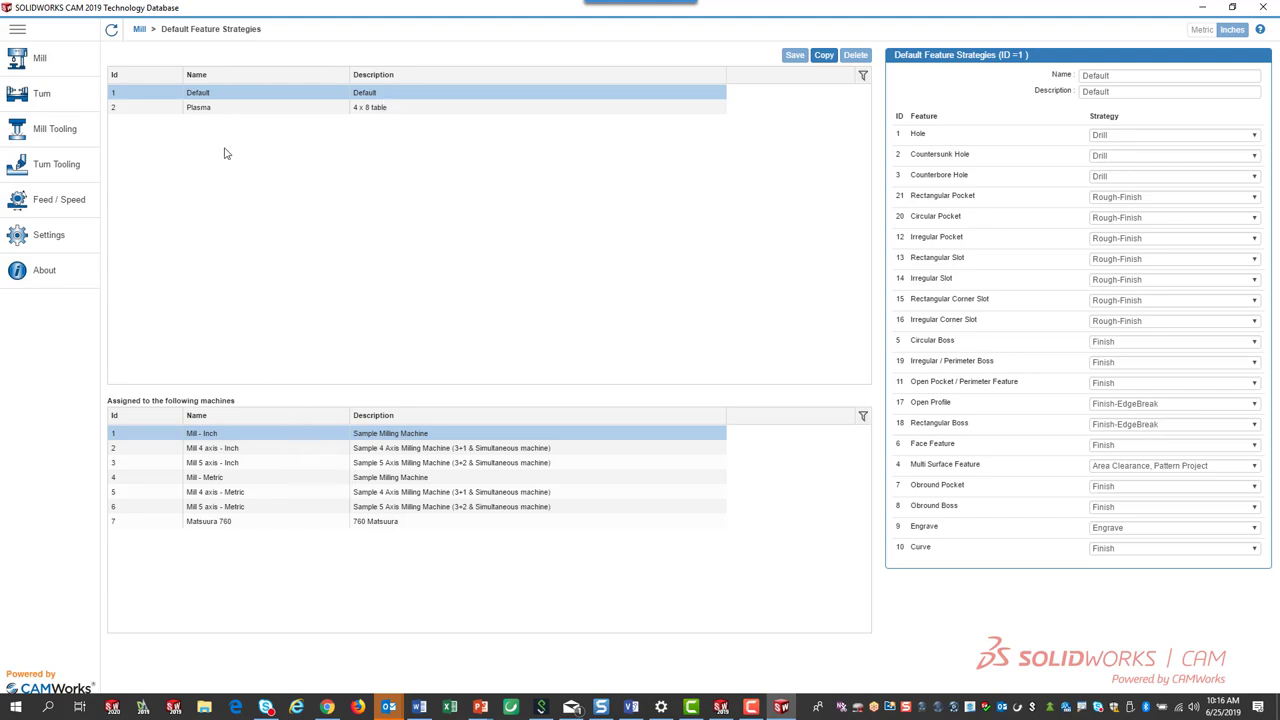
left_click(205, 112)
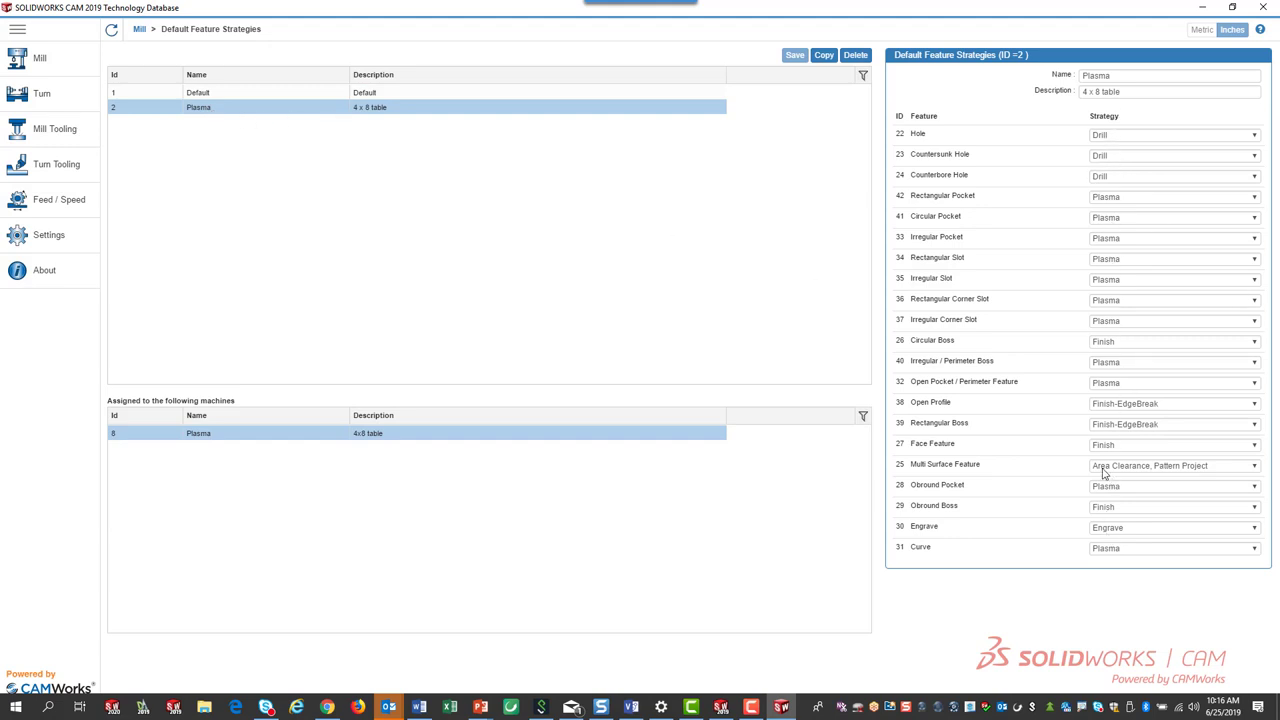
left_click(38, 68)
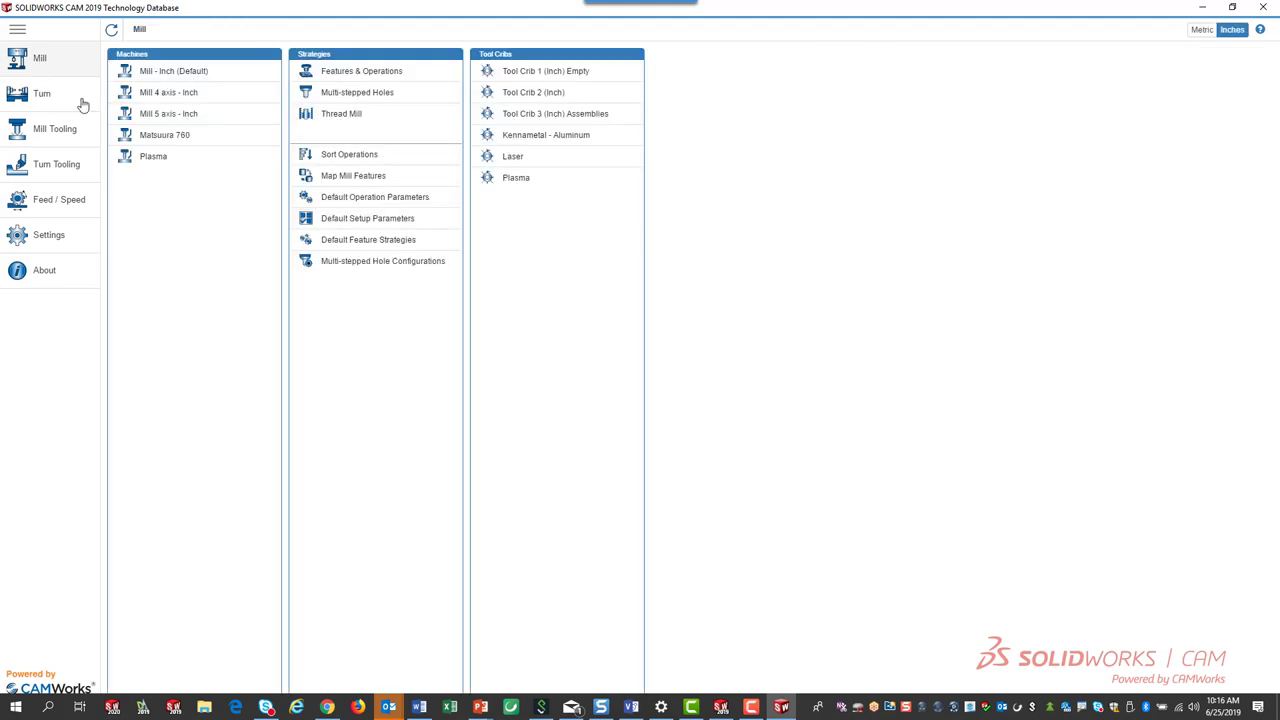
- Inspect the Plasma machine settings, then display the Plasma set in Default Feature Strategies
left_click(163, 158)
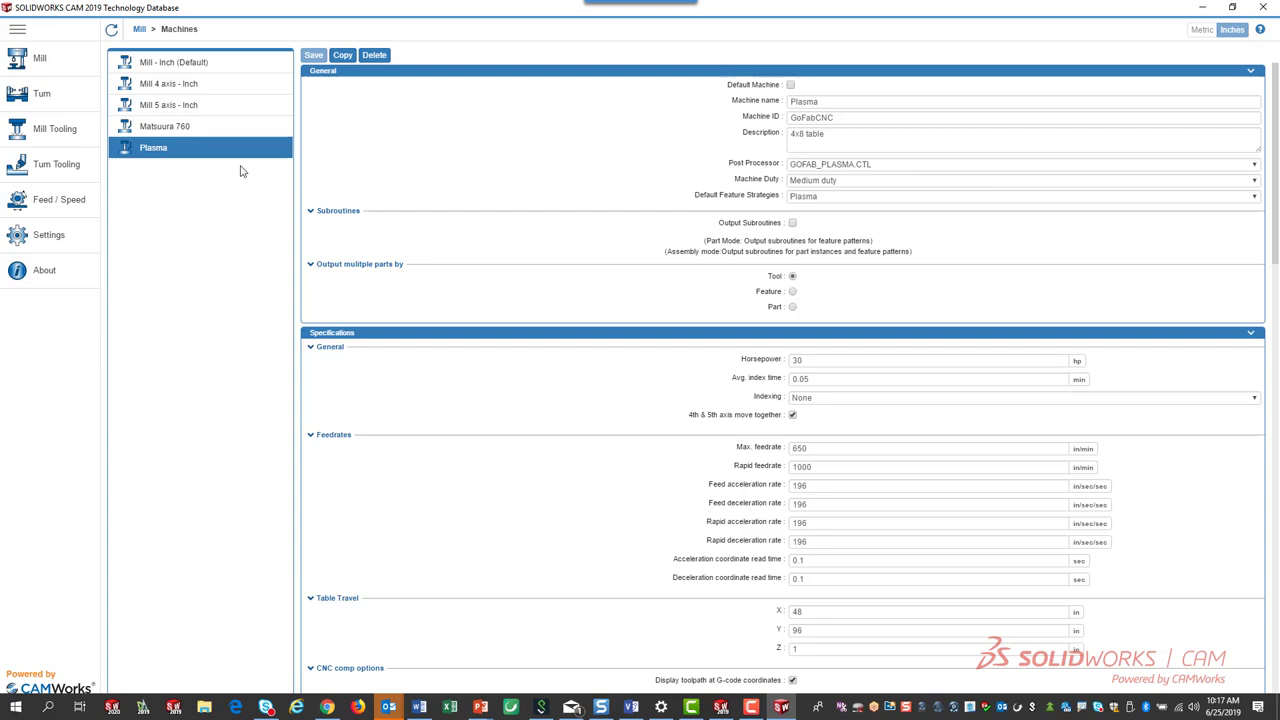
left_click(40, 60)
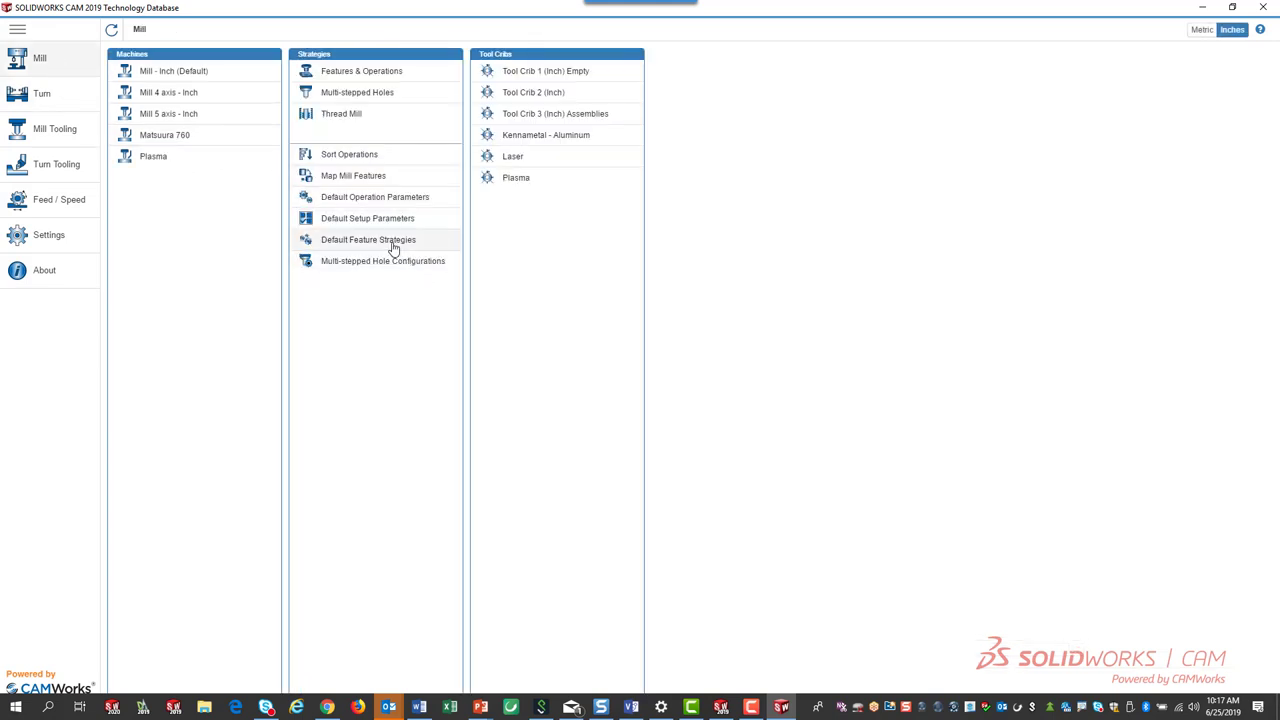
left_click(395, 243)
left_click(205, 108)
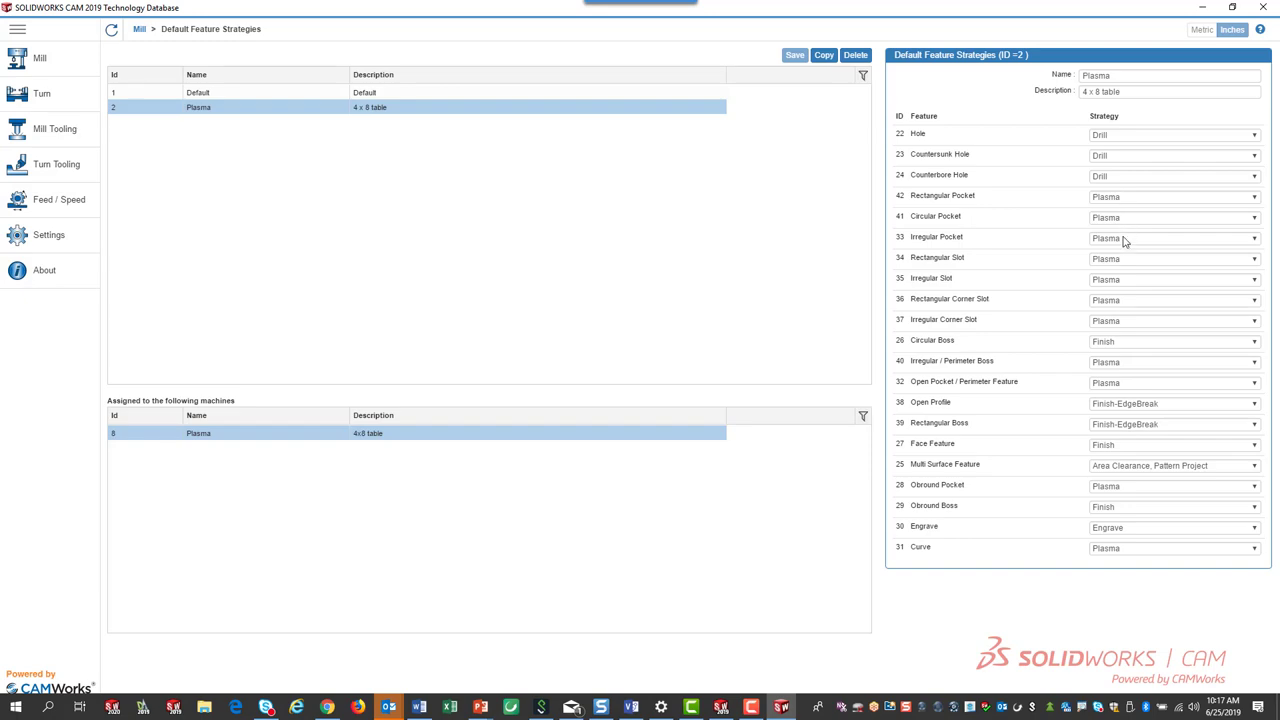
left_click(1202, 8)
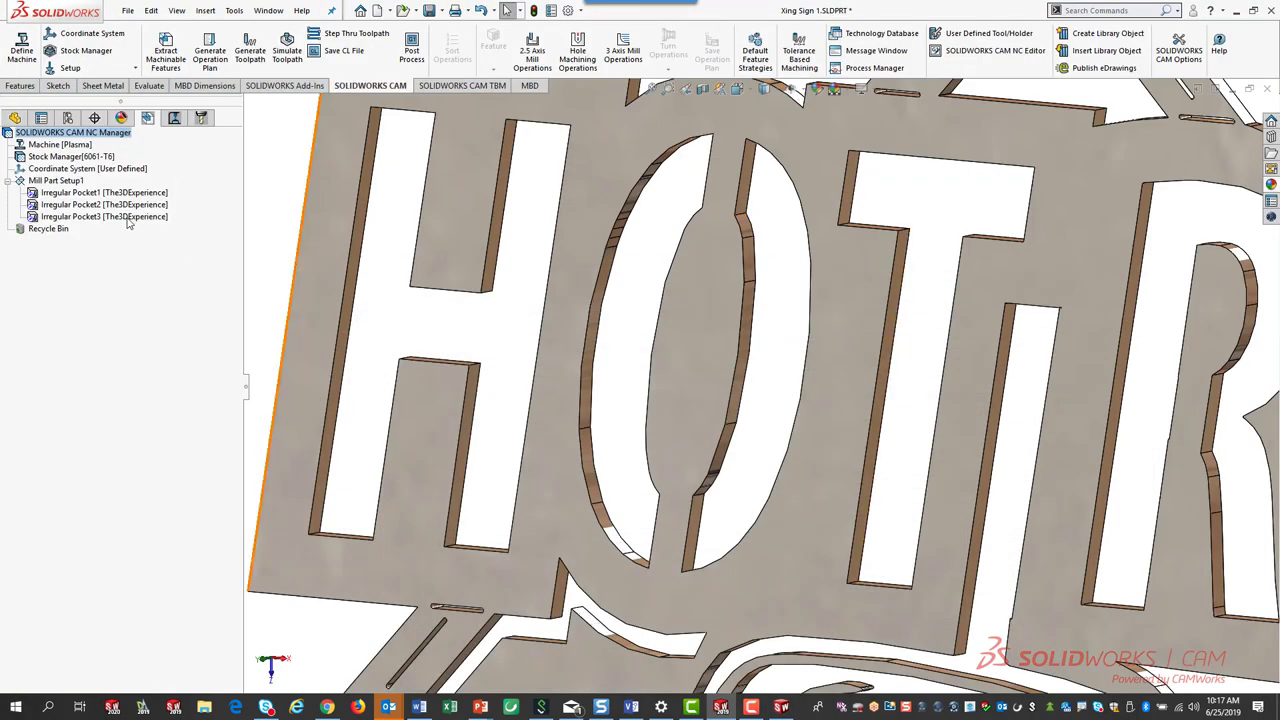
left_click(104, 192)
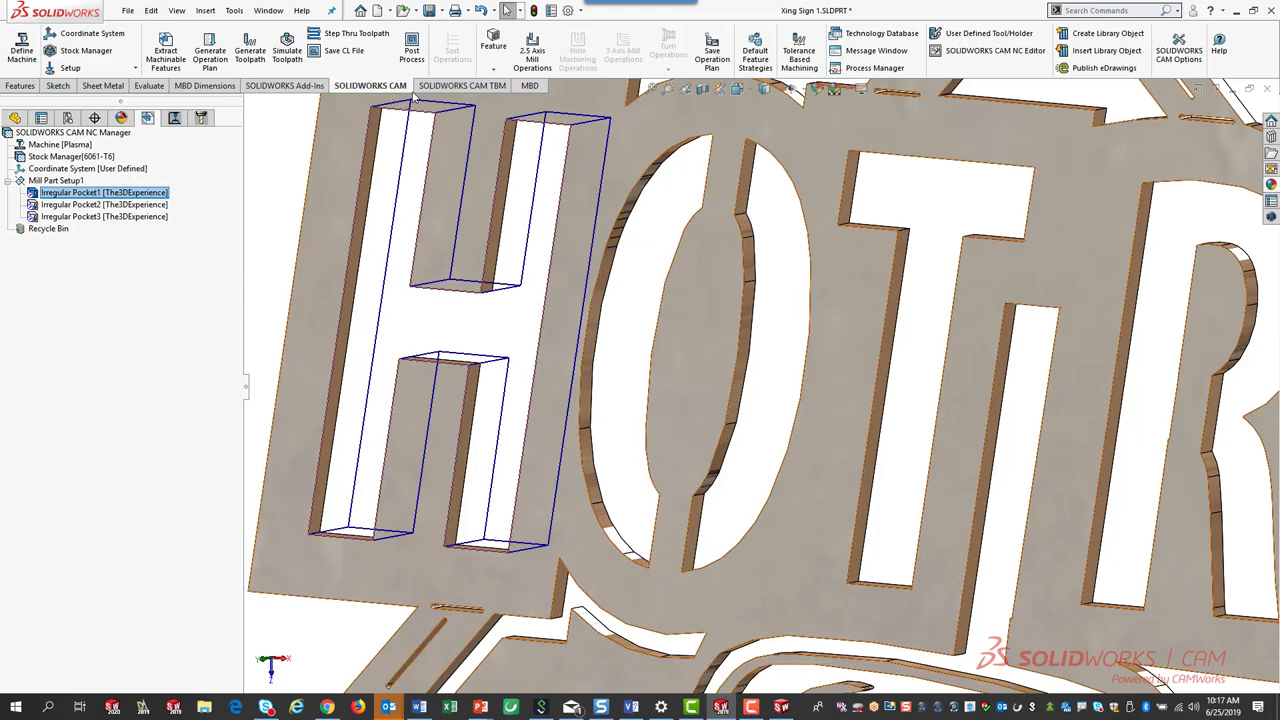
left_click(174, 117)
left_click(100, 193)
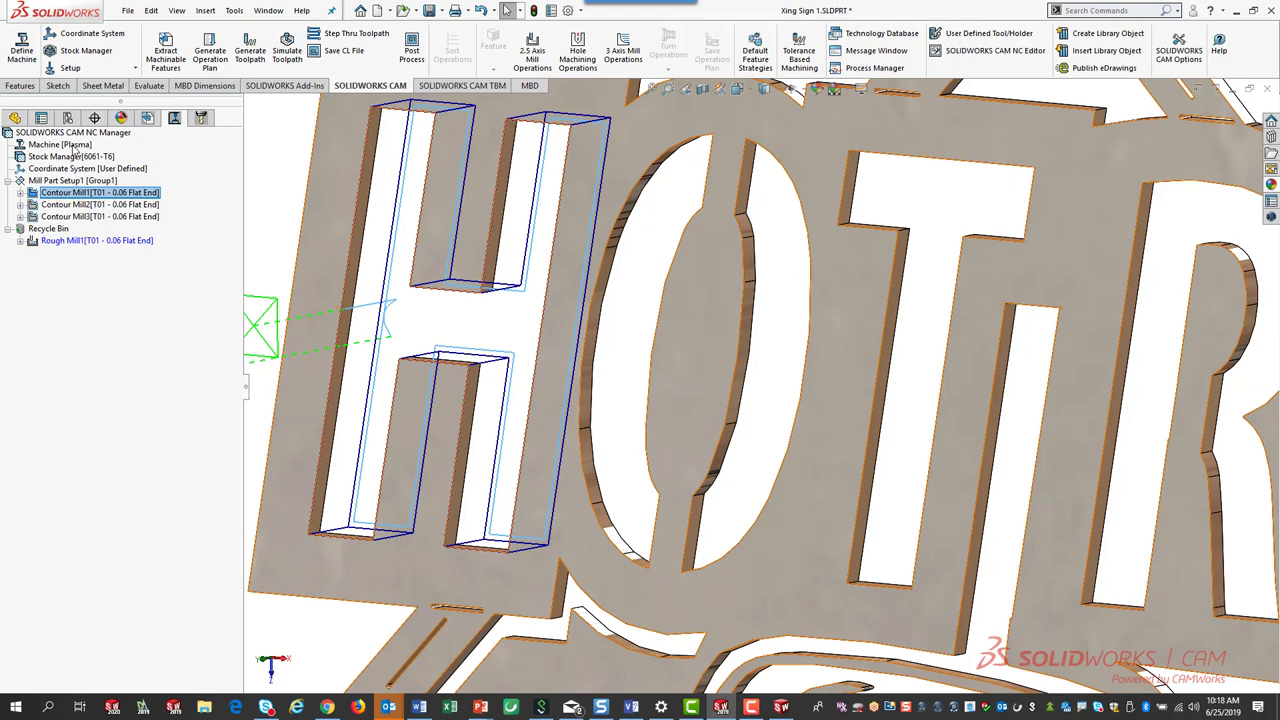
mouse_move(118, 193)
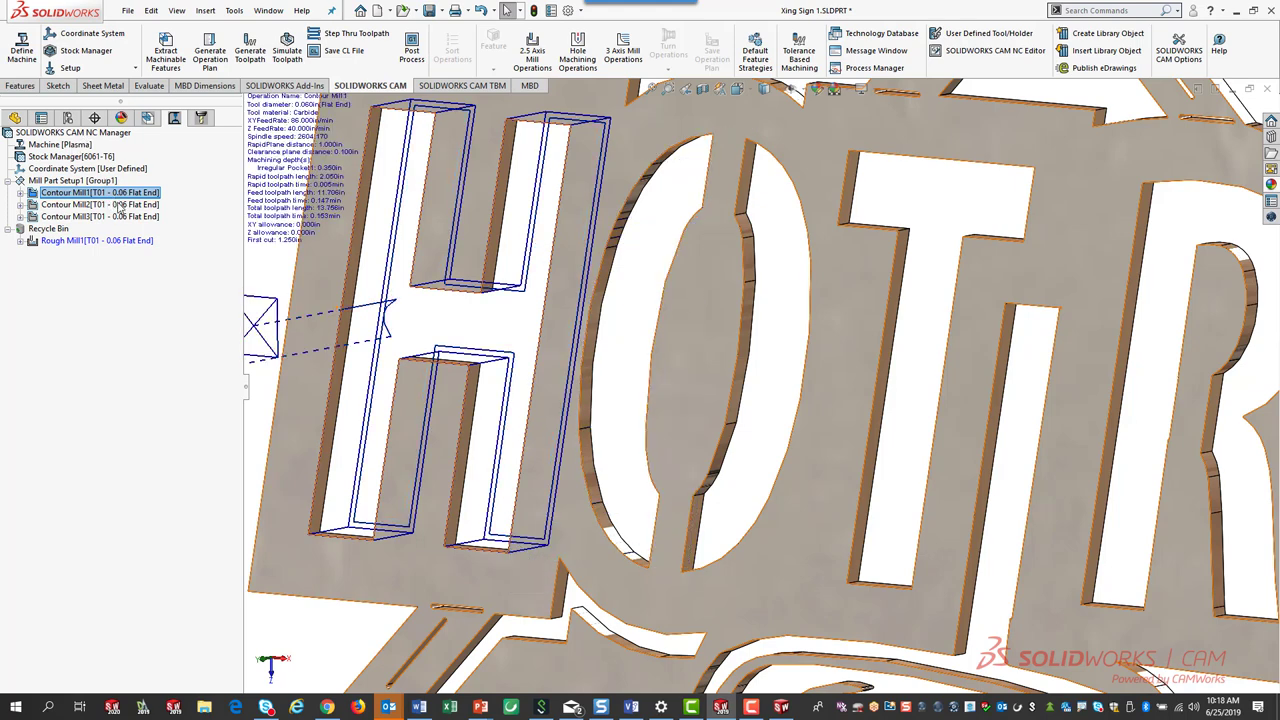
mouse_move(122, 241)
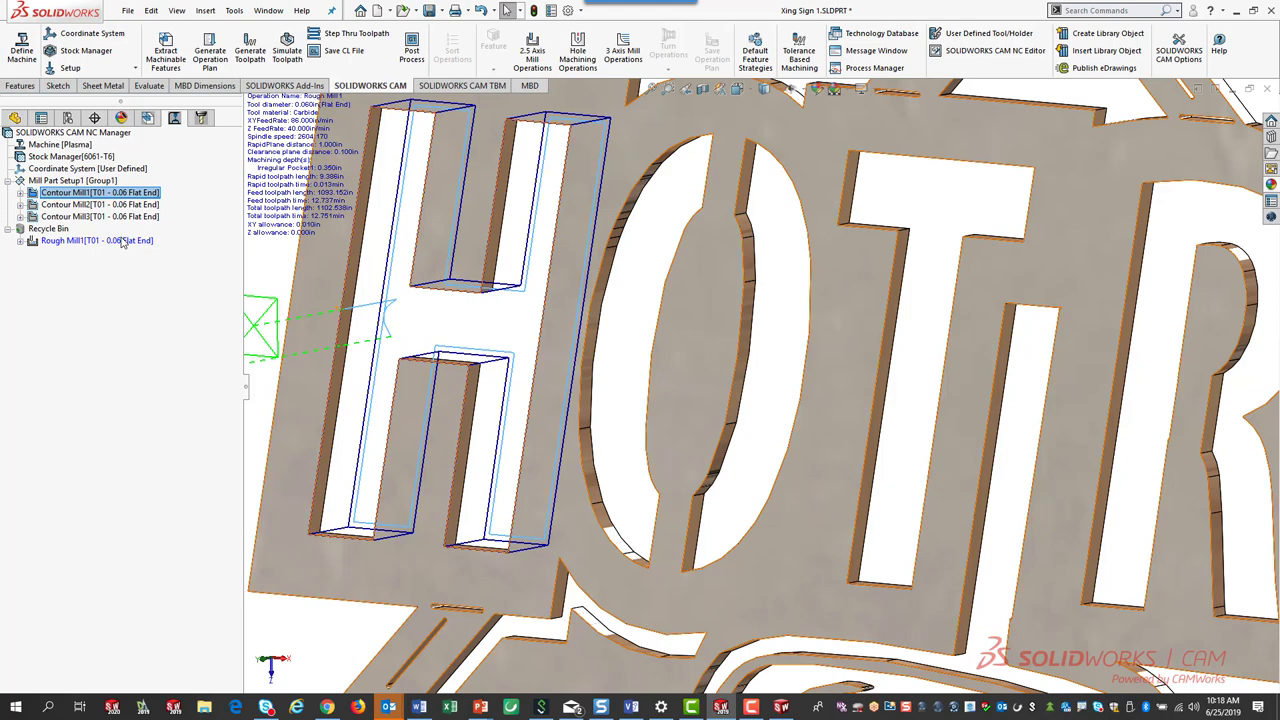
left_click(750, 50)
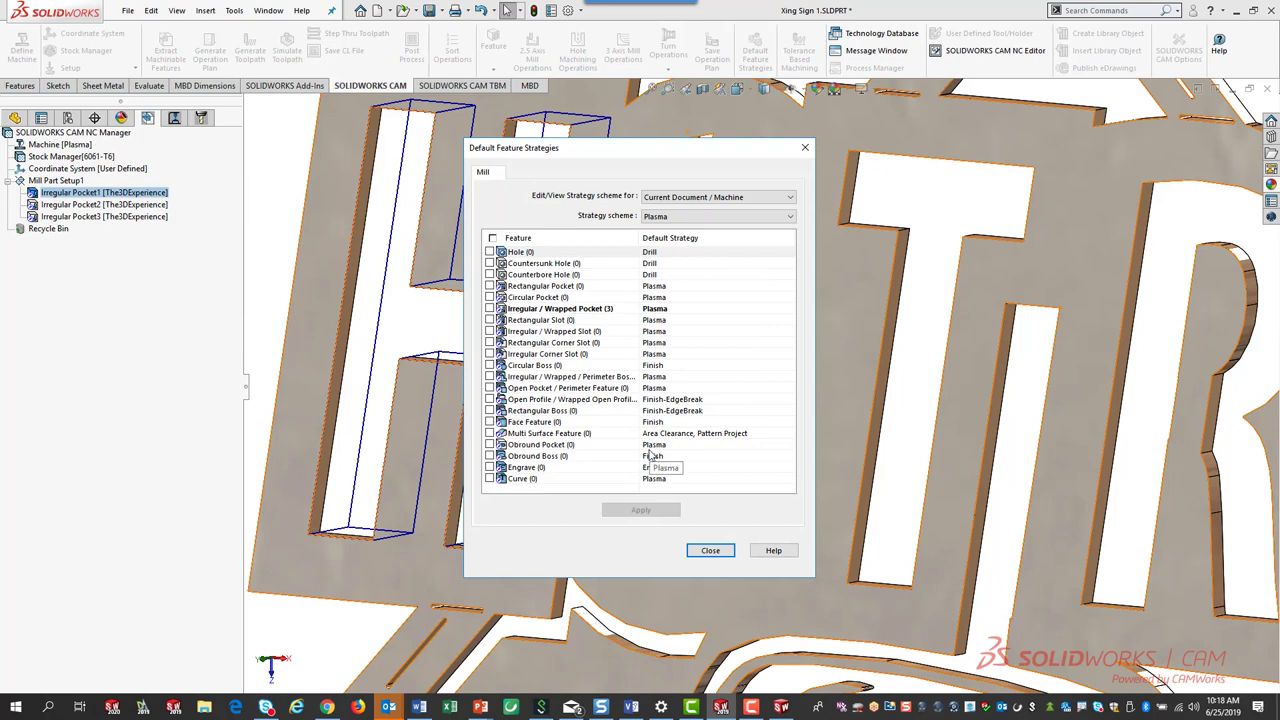
left_click(710, 550)
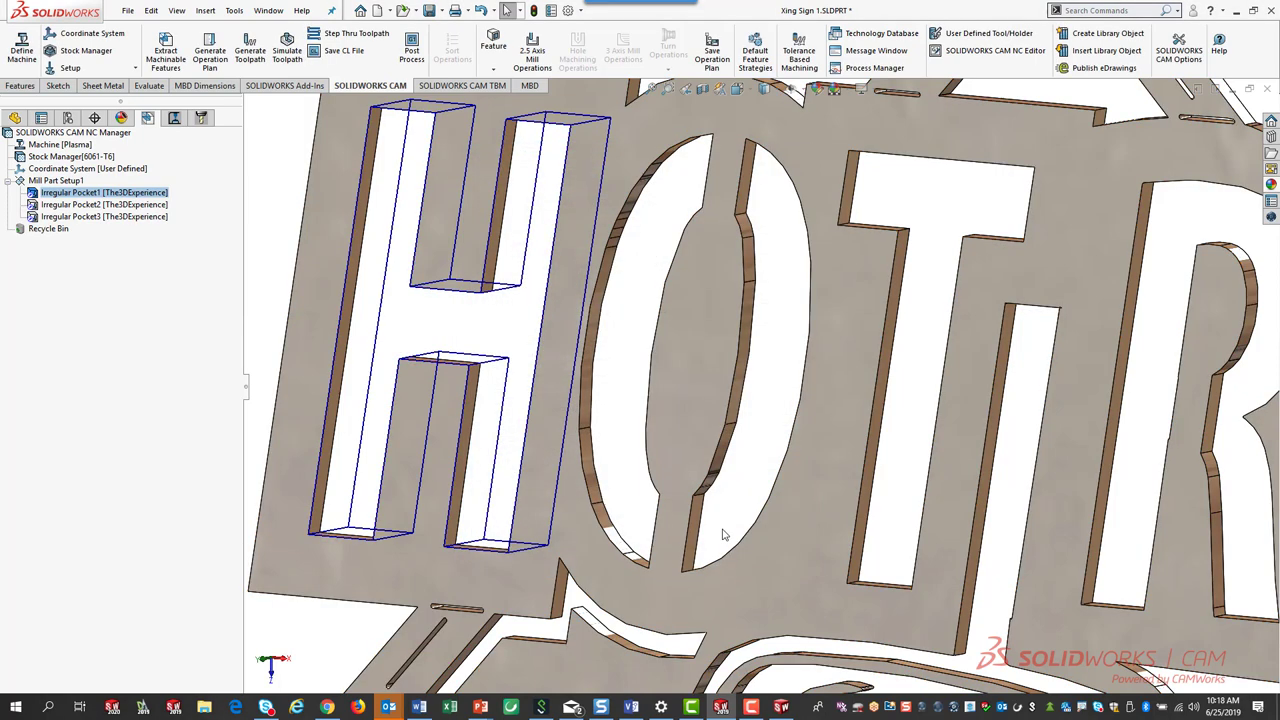